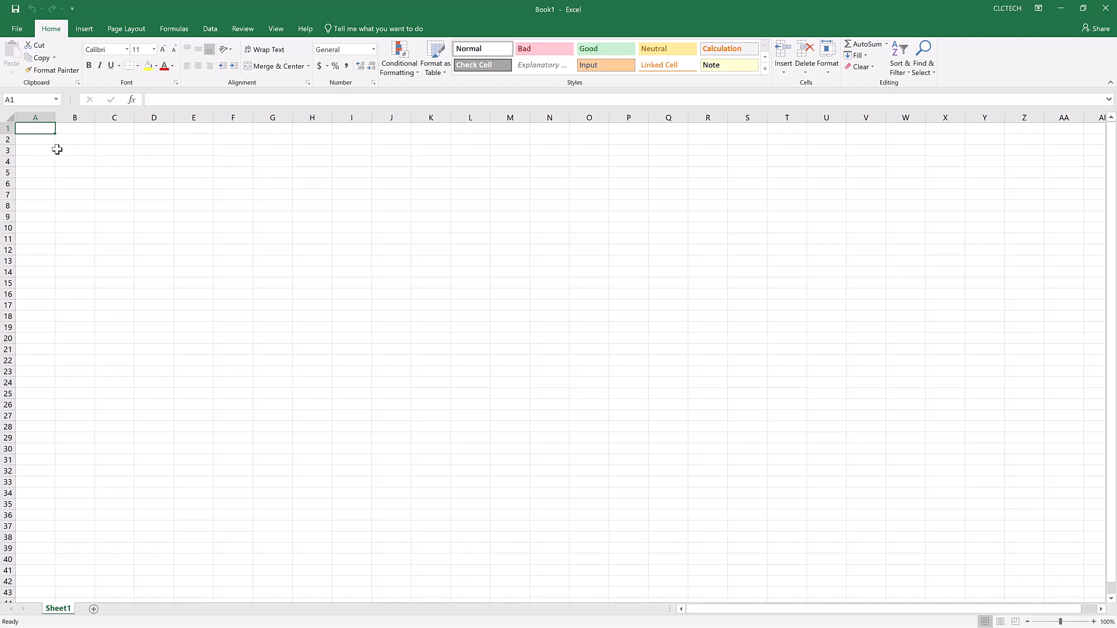
# Highlight column A and row 1 in turn, ending on their intersecting cell A1.
pyautogui.click(40, 120)
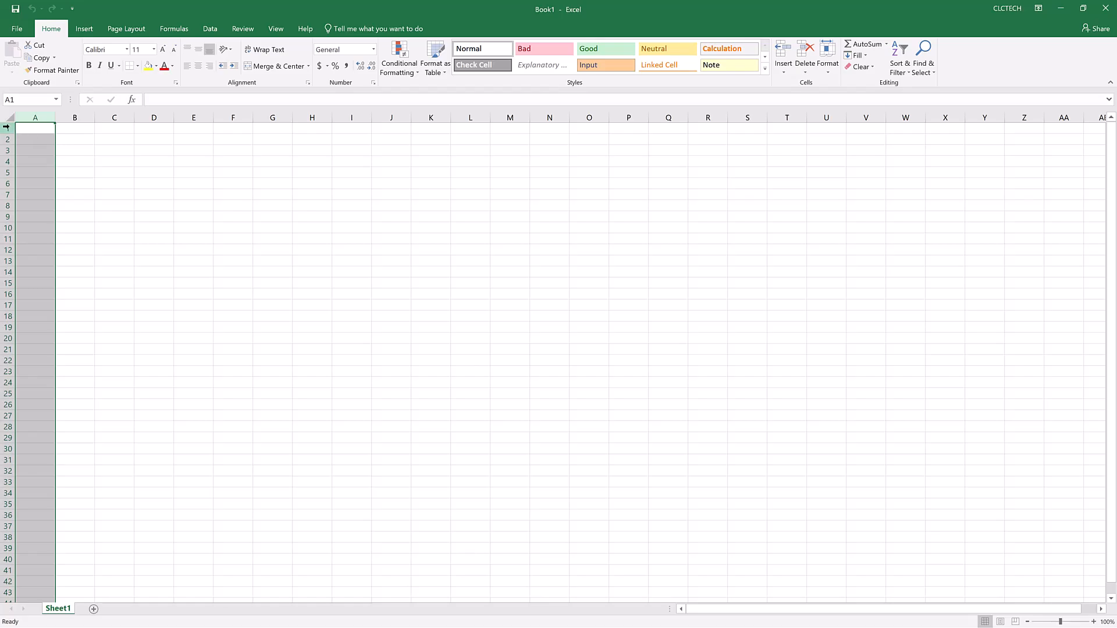
pyautogui.click(8, 128)
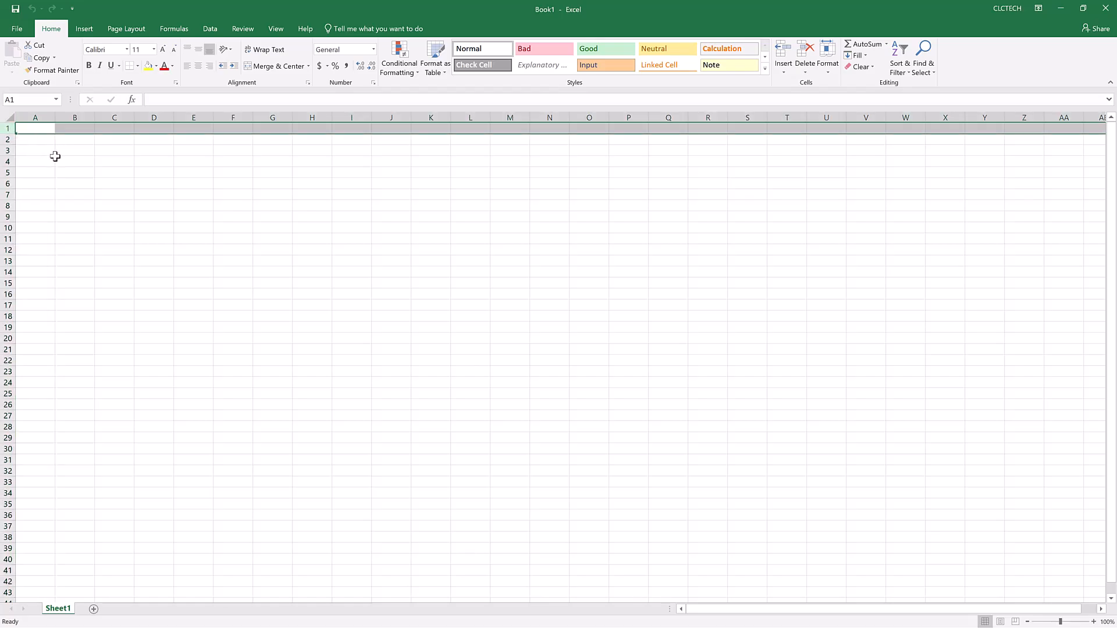
pyautogui.click(43, 128)
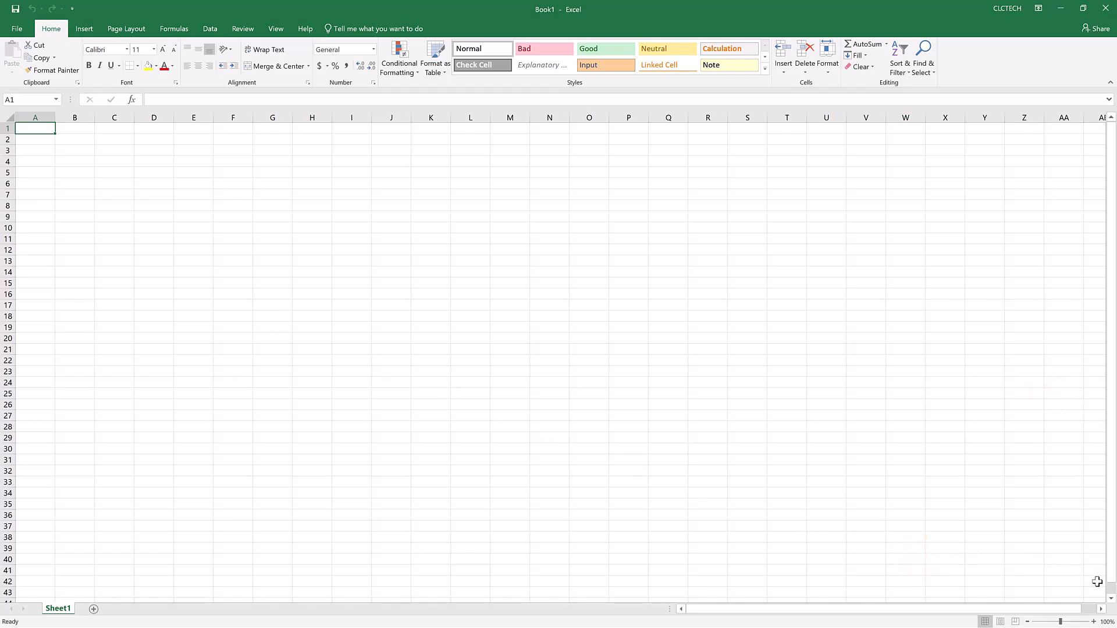
# Explore the empty sheet further down and across, and select cell Z25.
pyautogui.click(1112, 598)
pyautogui.click(1112, 599)
pyautogui.click(1112, 598)
pyautogui.click(1111, 598)
pyautogui.click(1112, 599)
pyautogui.click(1112, 599)
pyautogui.click(1111, 599)
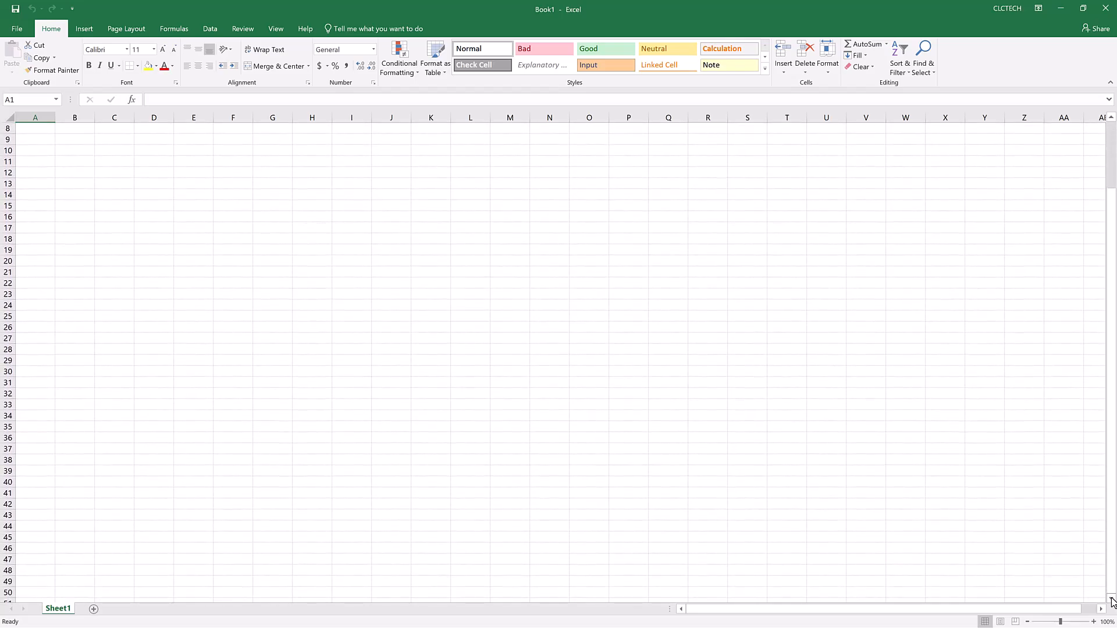
pyautogui.click(1101, 609)
pyautogui.click(1101, 608)
pyautogui.click(1101, 609)
pyautogui.click(1101, 608)
pyautogui.click(1101, 609)
pyautogui.click(1101, 609)
pyautogui.click(1101, 609)
pyautogui.click(1101, 609)
pyautogui.click(1101, 609)
pyautogui.click(1101, 608)
pyautogui.click(1101, 609)
pyautogui.click(1101, 608)
pyautogui.click(555, 316)
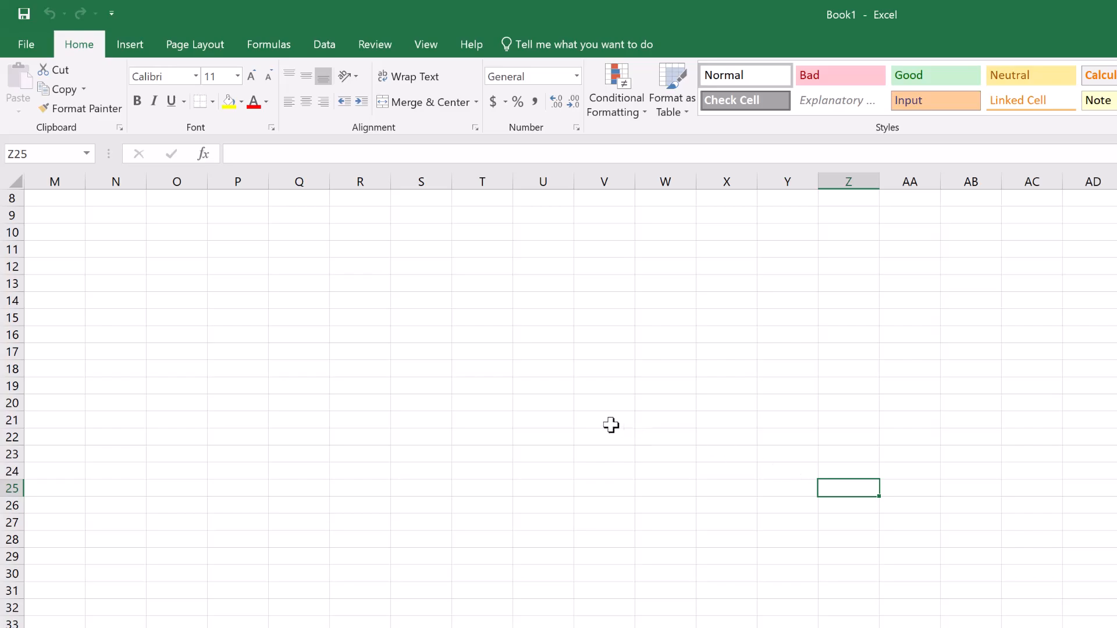
# Jump straight back to cell A1 by entering its cell reference.
pyautogui.click(57, 157)
pyautogui.write('A1')
pyautogui.press('Return')
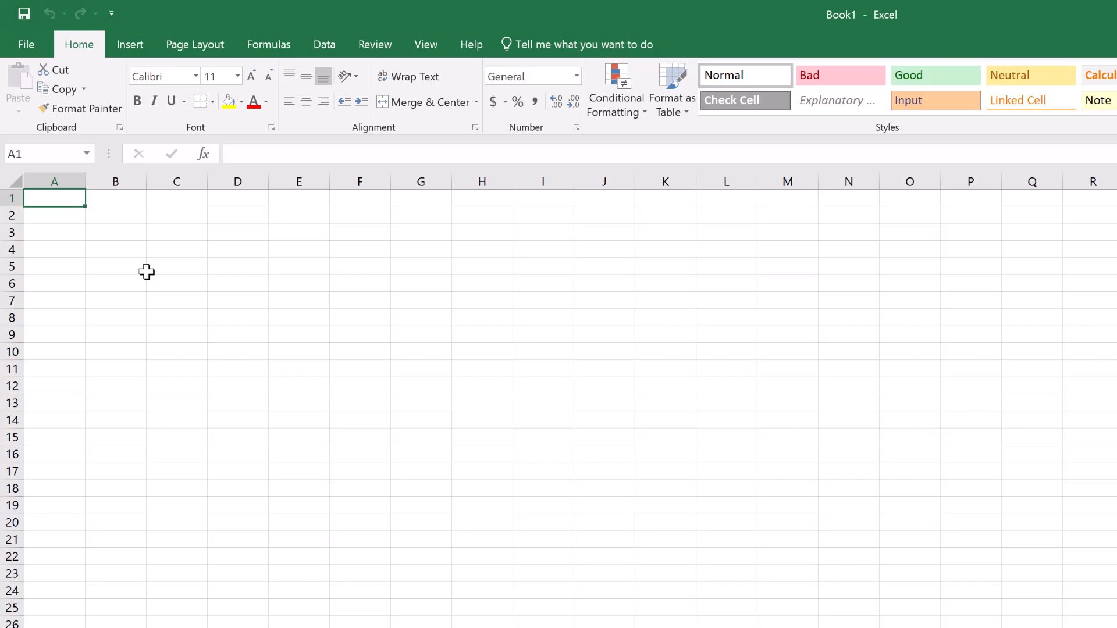
# Enter the column headings Branch 1, Branch 2, Branch 3 and Branch 4 in cells B1 to E1.
pyautogui.click(119, 201)
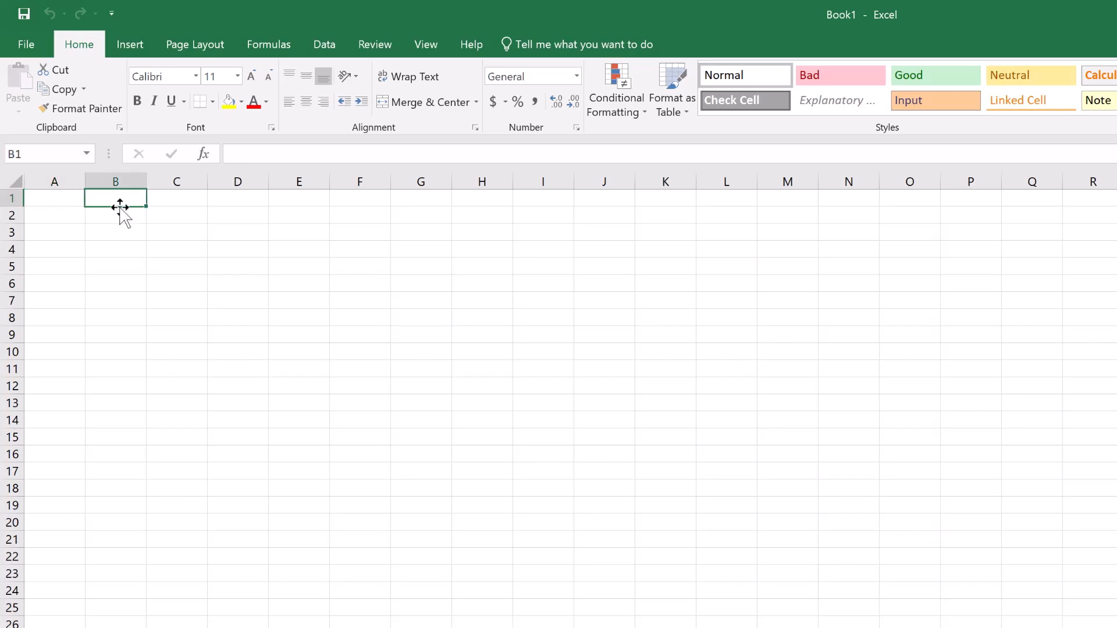
pyautogui.write('Branch 1')
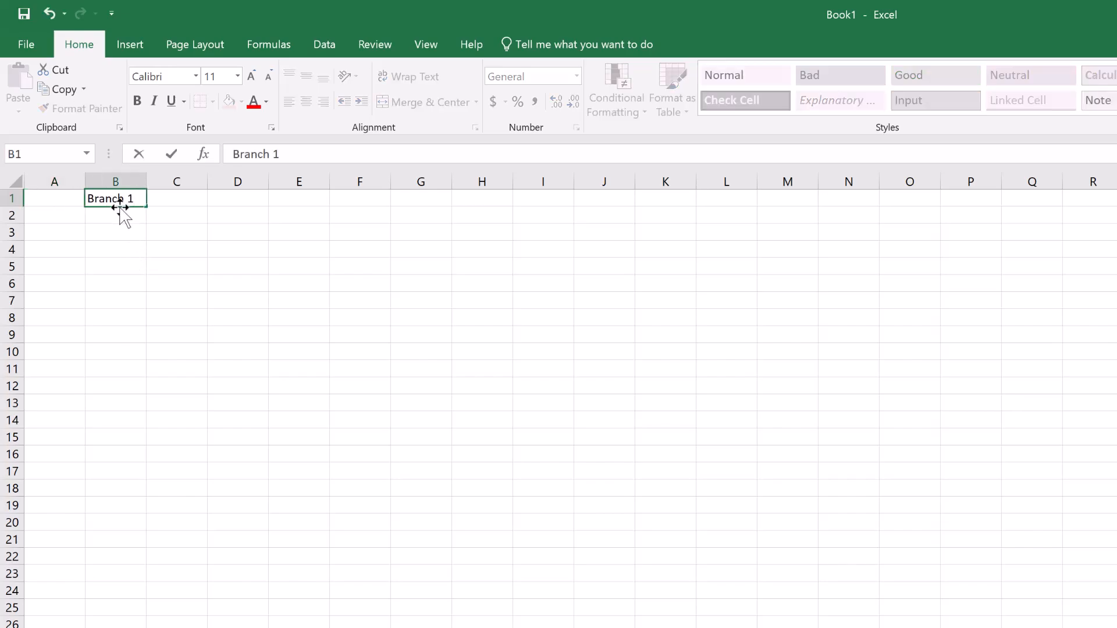
pyautogui.press('Tab')
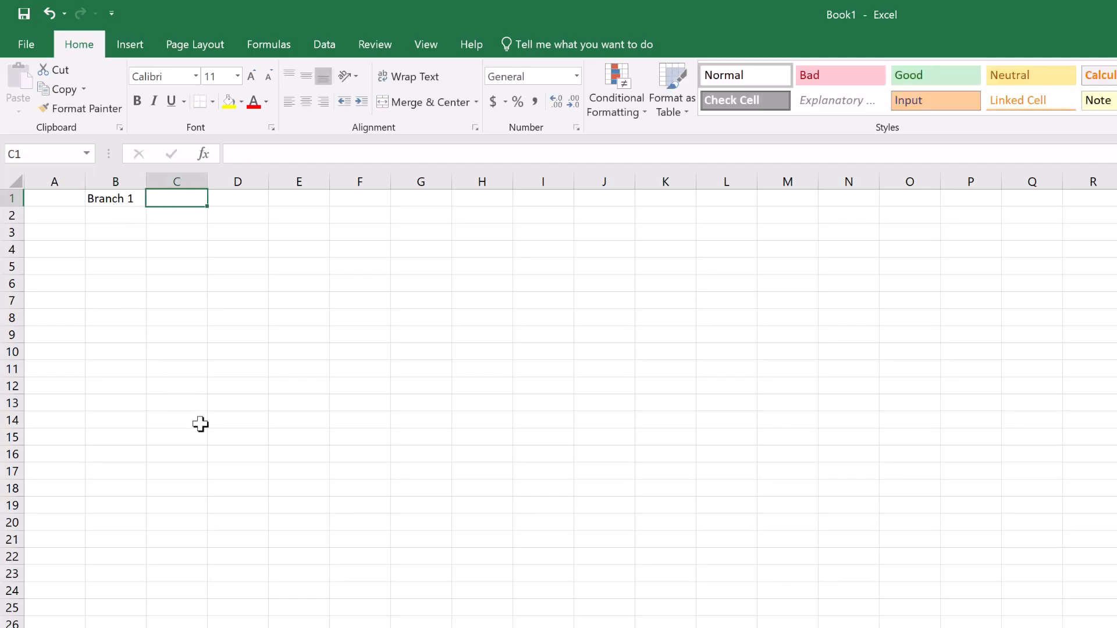
pyautogui.write('Branch 2')
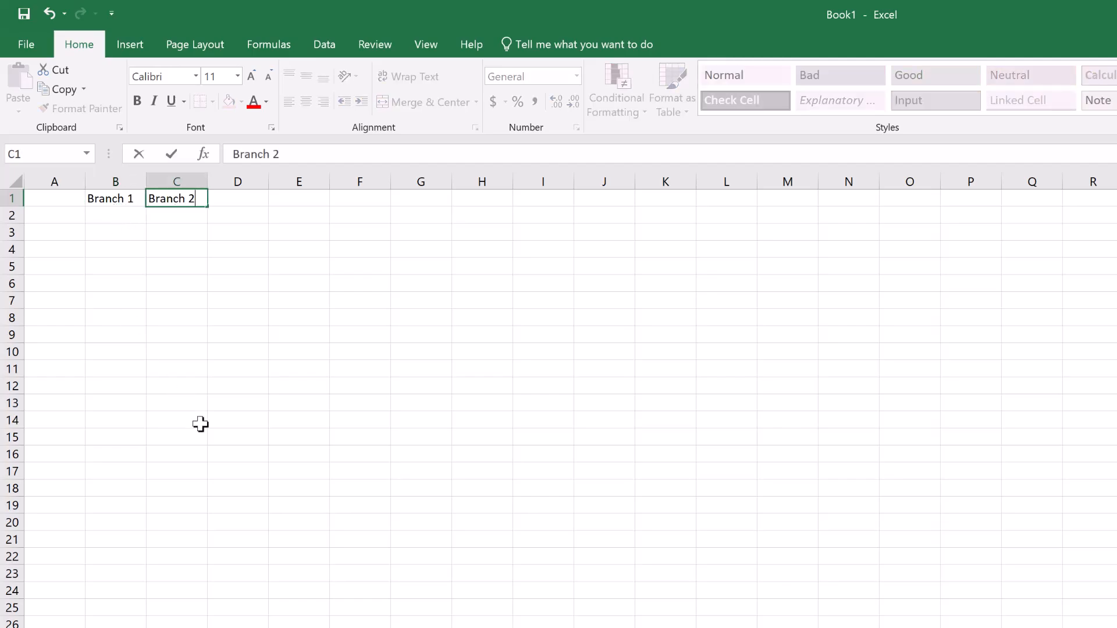
pyautogui.press('Tab')
pyautogui.write('Branch 3')
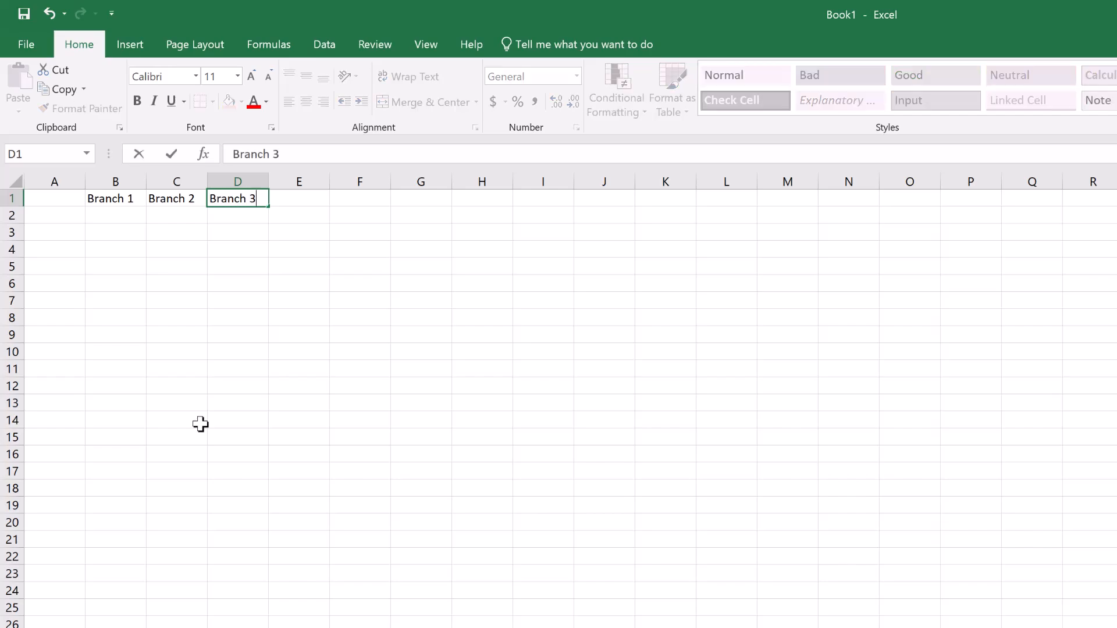
pyautogui.press('Tab')
pyautogui.write('Branch 4')
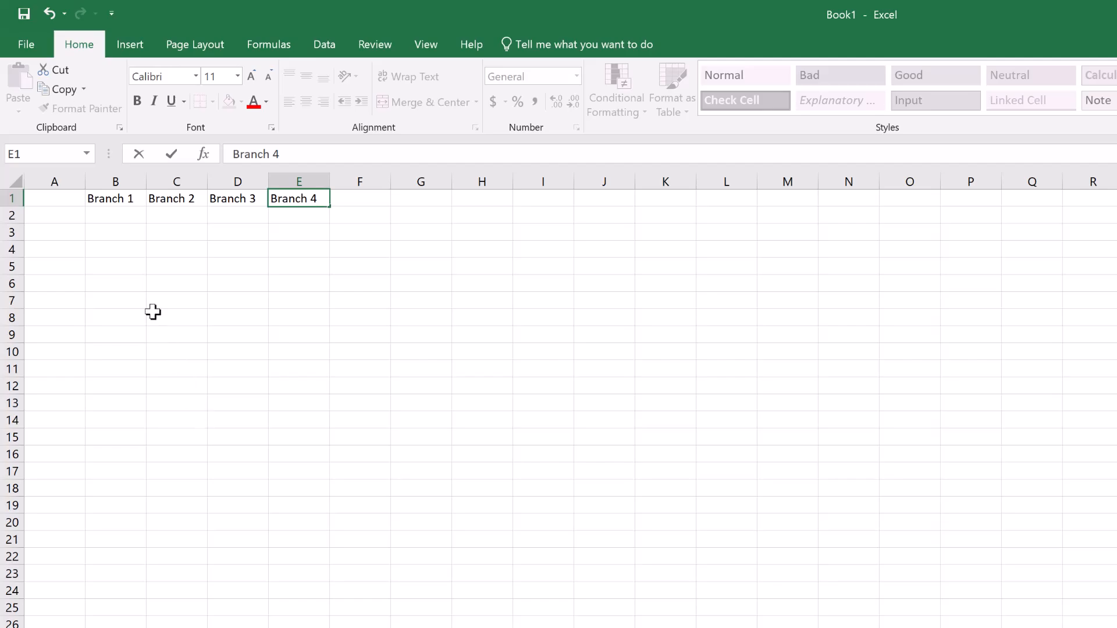
# Enter the row labels Week 1, Week 2, Week 3 and Week 4 in cells A2 to A5.
pyautogui.click(64, 211)
pyautogui.write('Week 1')
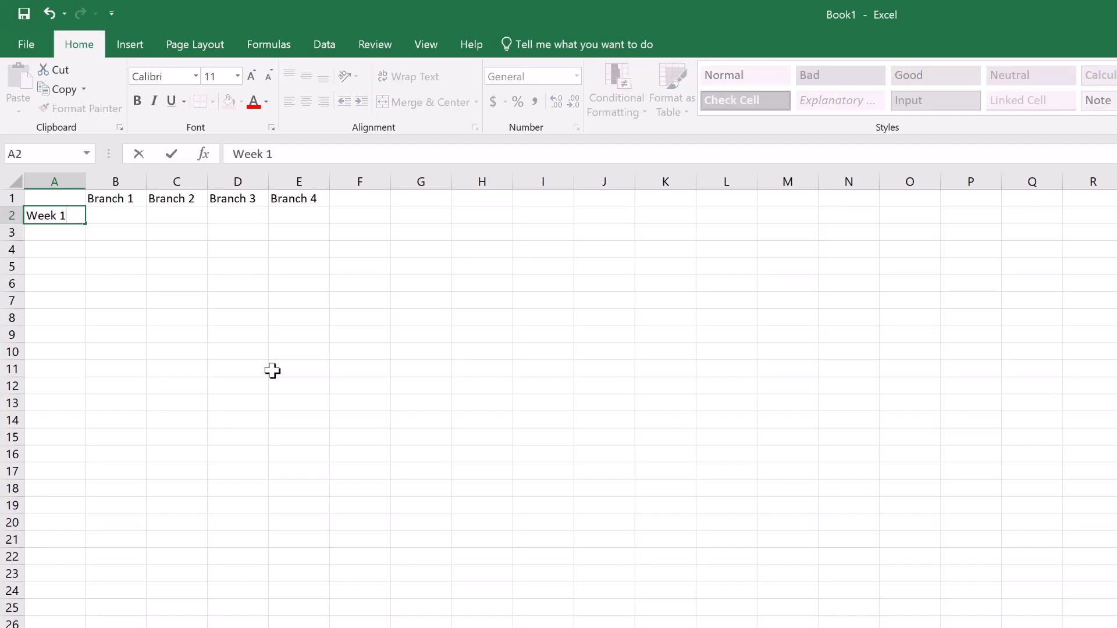
pyautogui.press('Return')
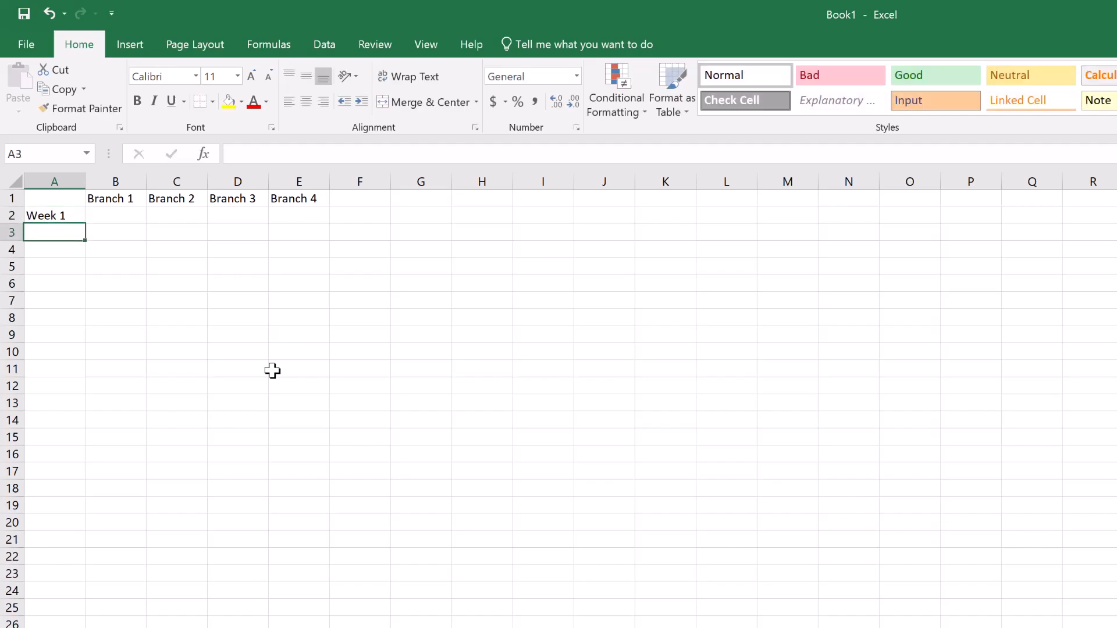
pyautogui.write('Week 2')
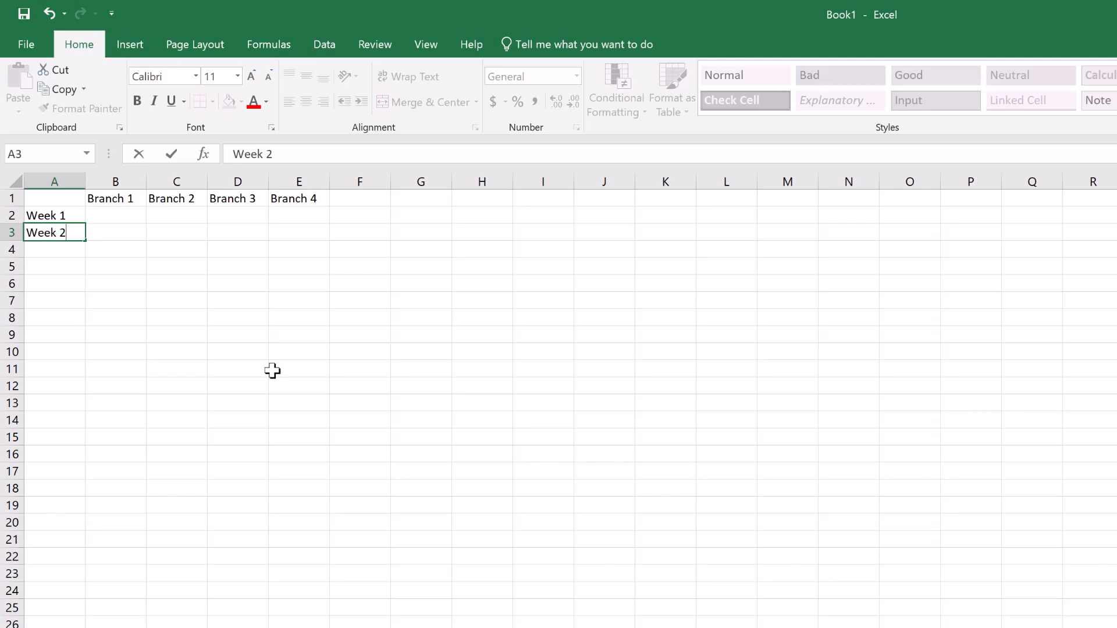
pyautogui.press('Return')
pyautogui.write('Week 3')
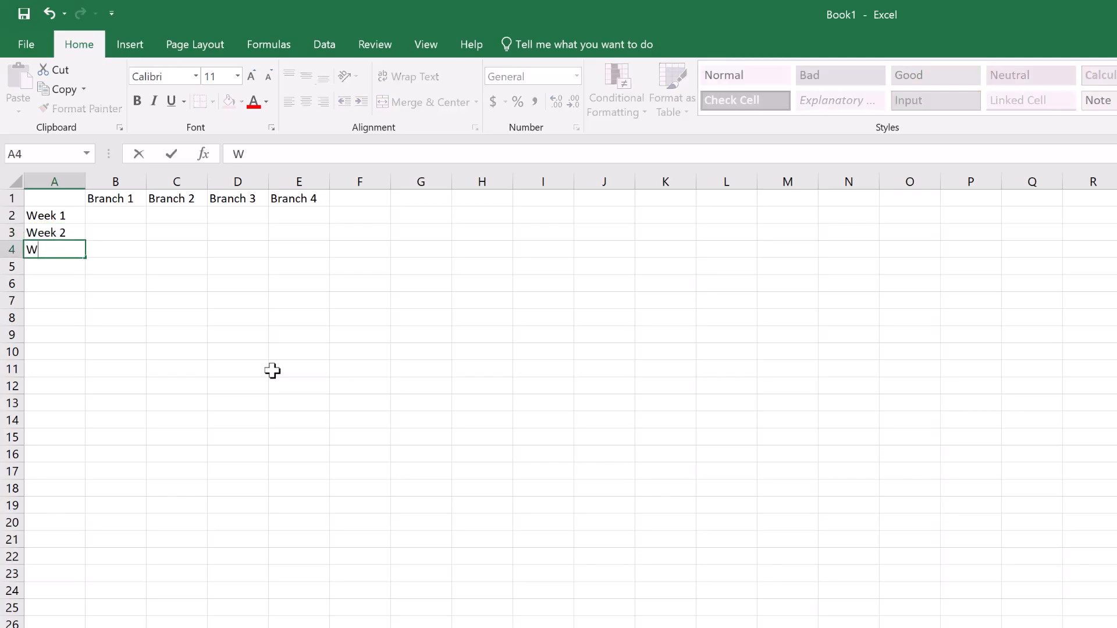
pyautogui.press('Return')
pyautogui.write('Week 4')
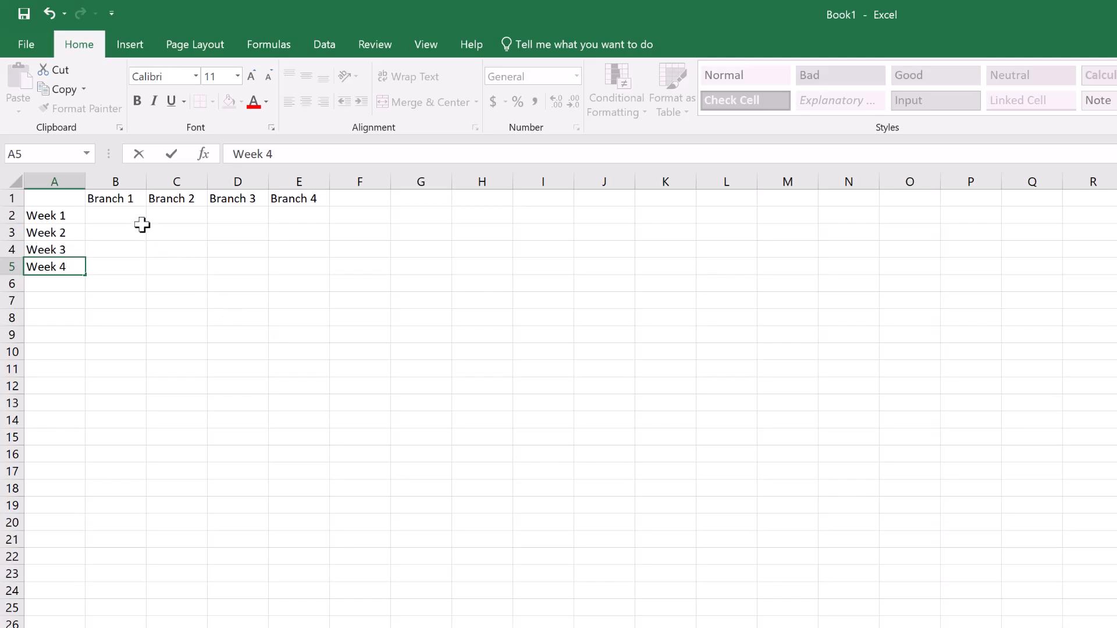
# Fill in the Week 1 row for Branches 1 to 4 with 982, 426, 145 and 752.
pyautogui.click(124, 216)
pyautogui.write('982')
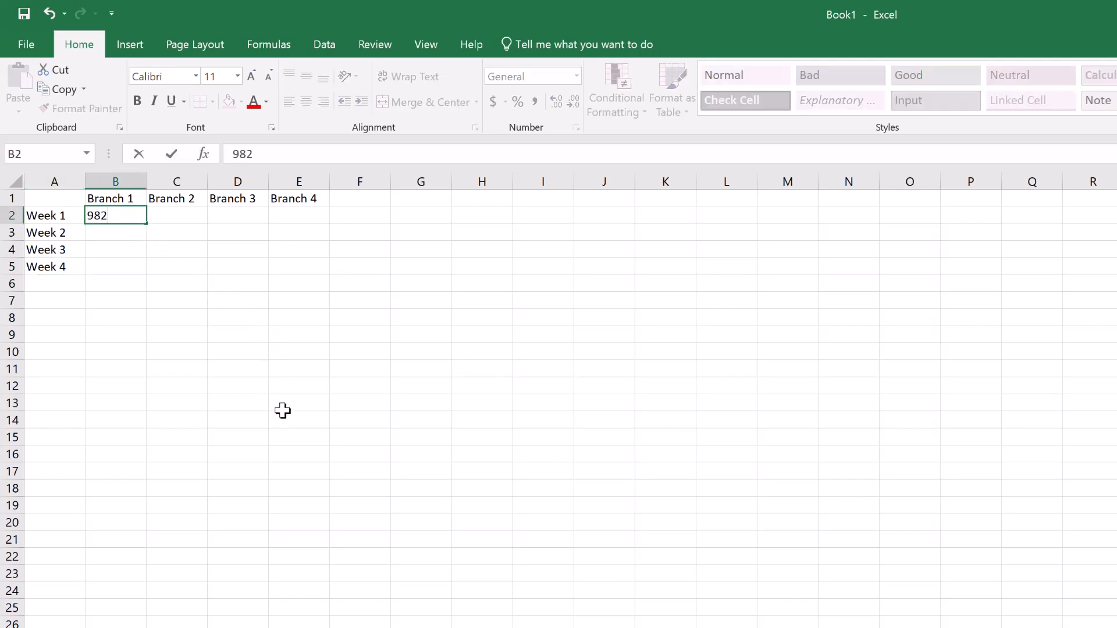
pyautogui.press('Tab')
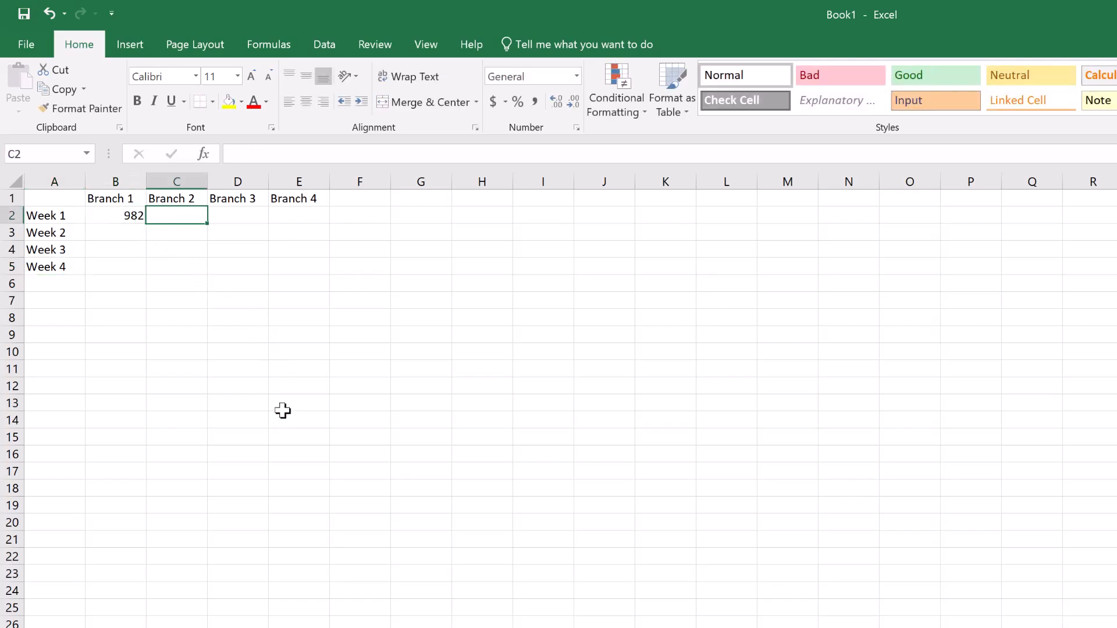
pyautogui.write('426')
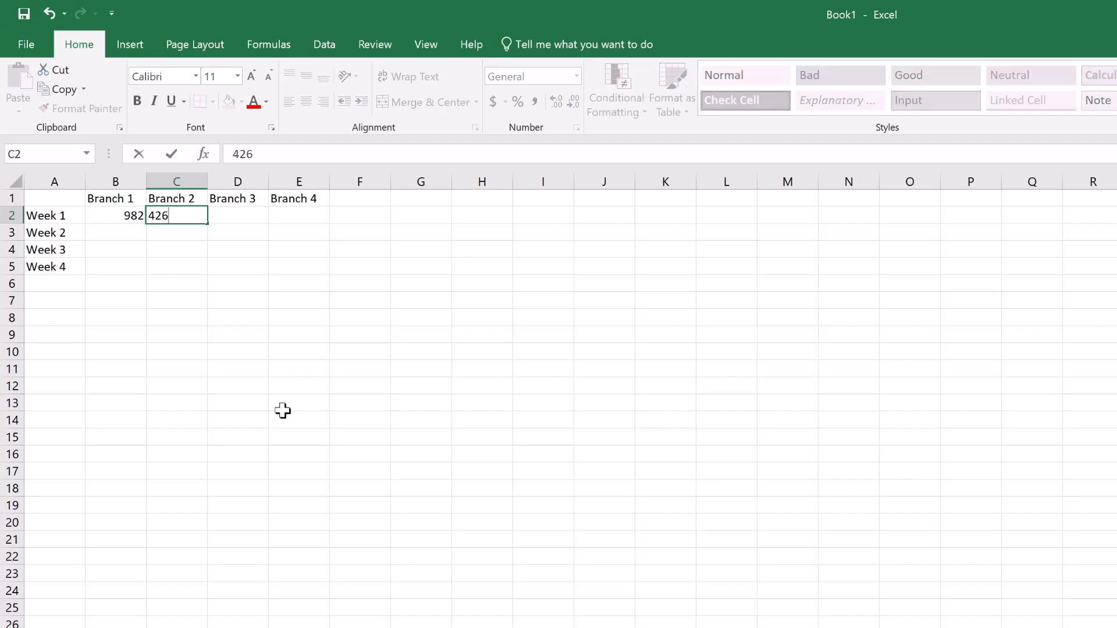
pyautogui.press('Tab')
pyautogui.write('145')
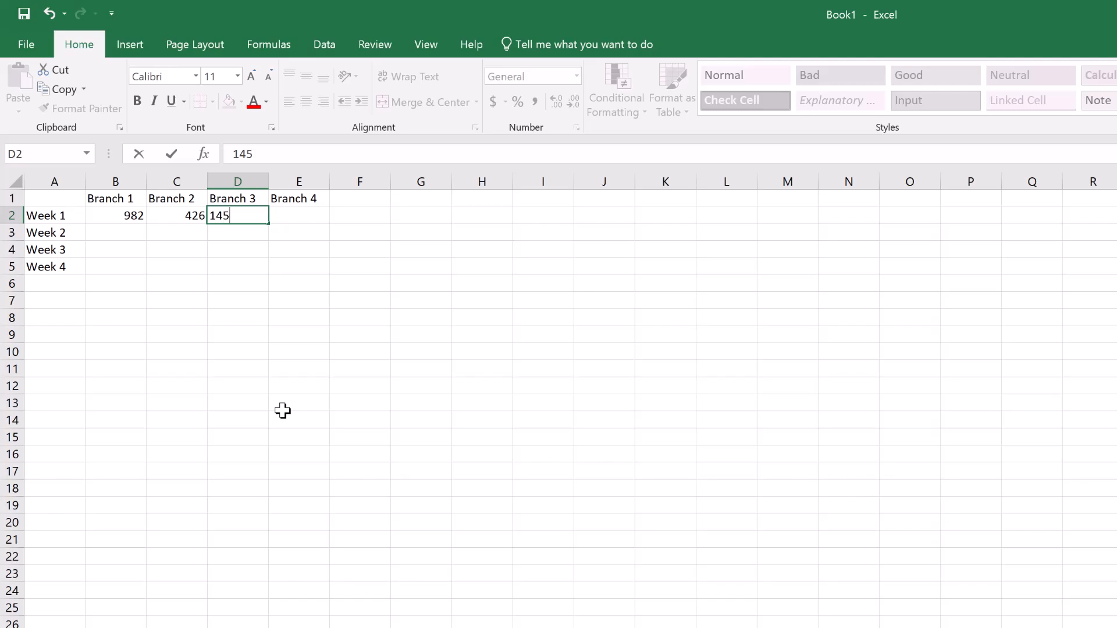
pyautogui.press('Tab')
pyautogui.write('752')
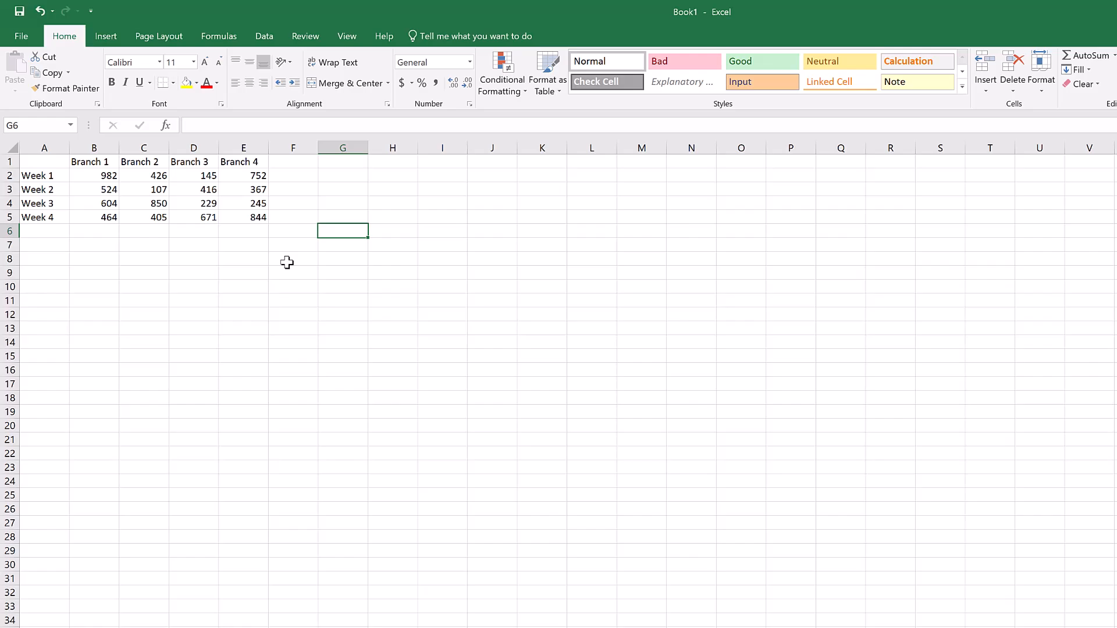
# Insert a new sheet row above the branch headings.
pyautogui.click(35, 161)
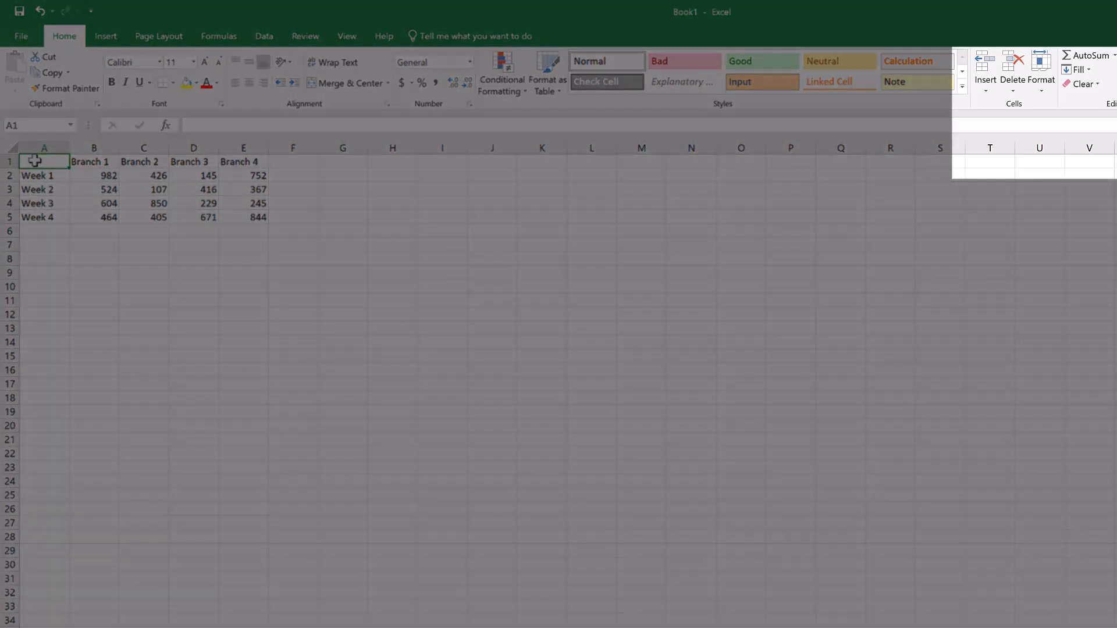
pyautogui.click(983, 87)
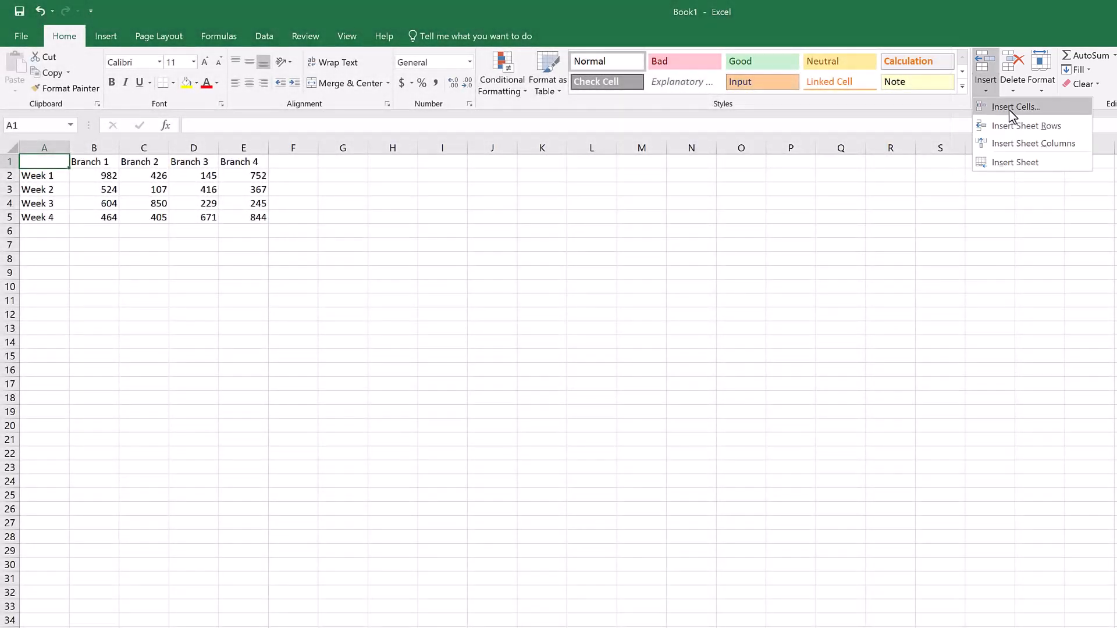
pyautogui.click(1016, 123)
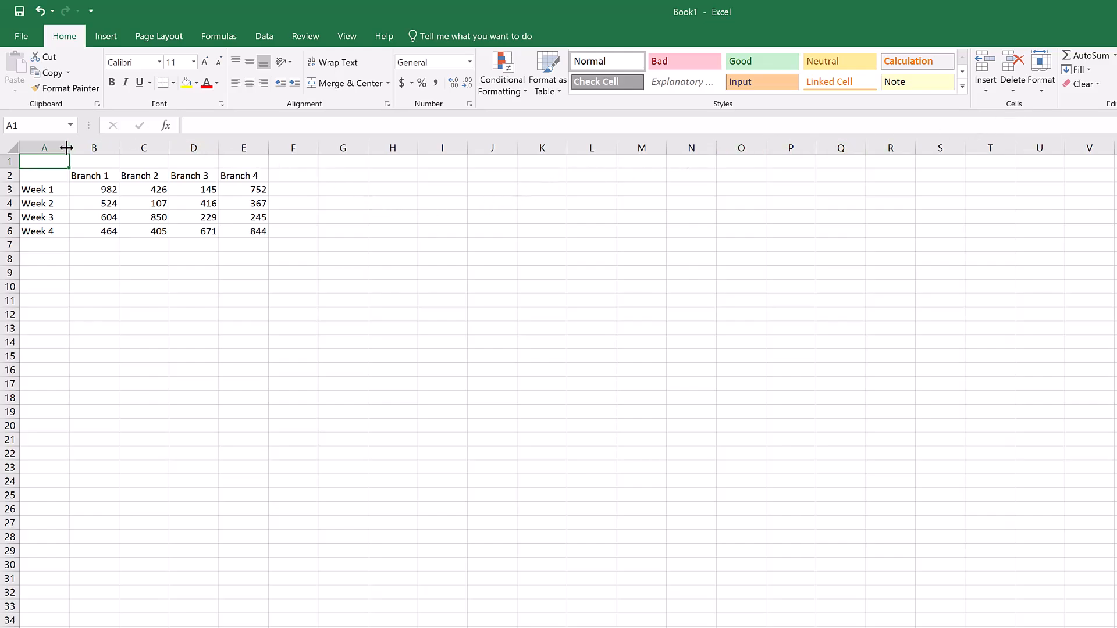
# Merge and center cells A1 to E1 and enter the title "January Expenses".
pyautogui.moveTo(45, 162); pyautogui.dragTo(239, 158)
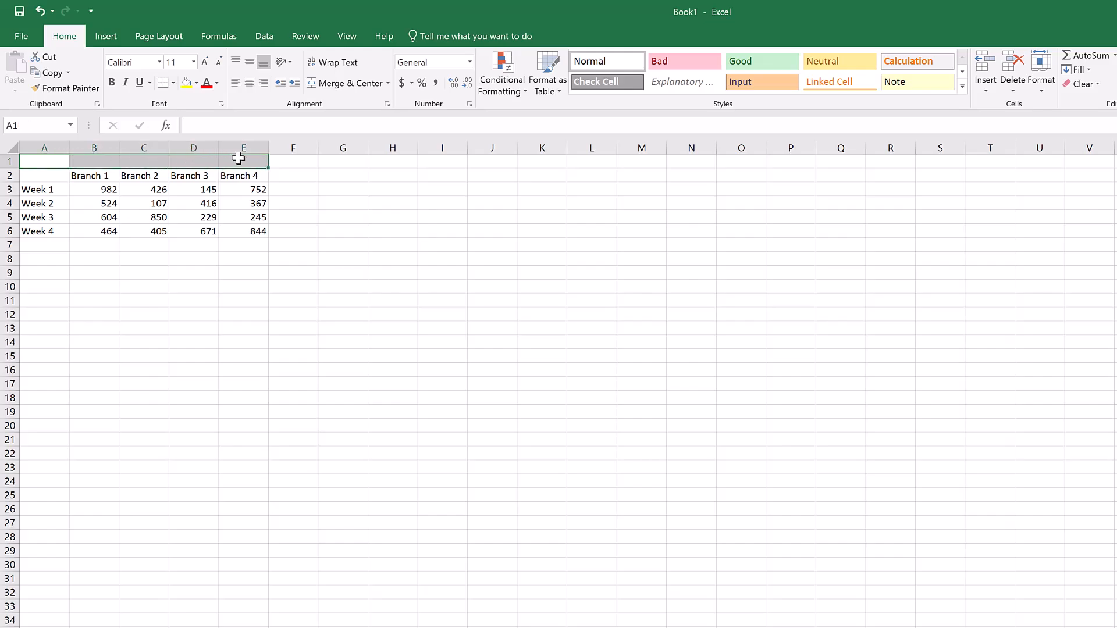
pyautogui.click(344, 84)
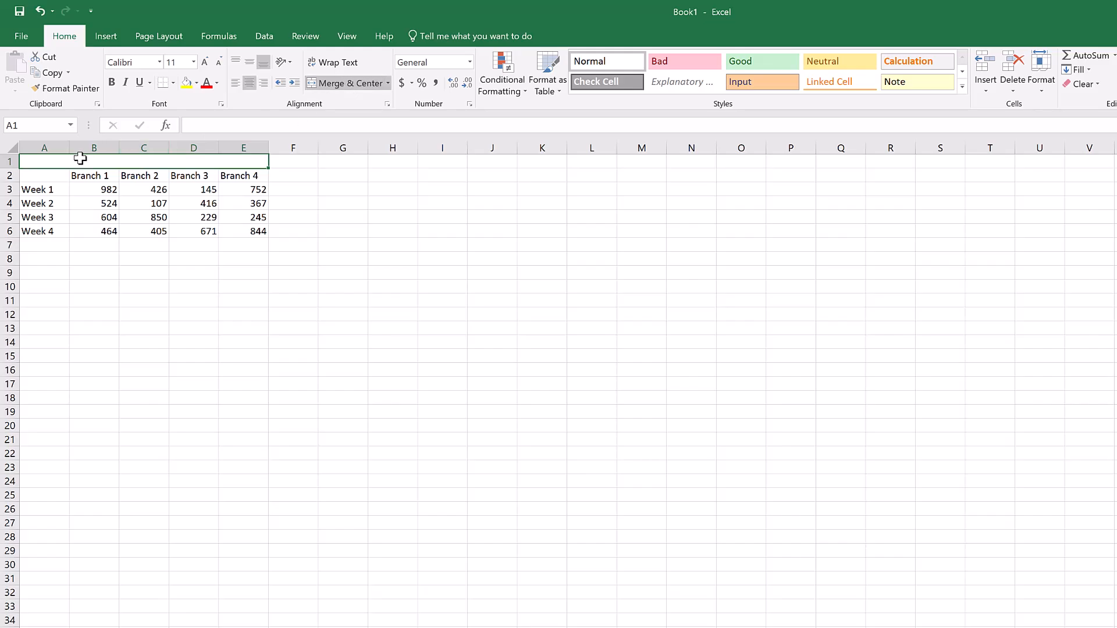
pyautogui.write('Jan')
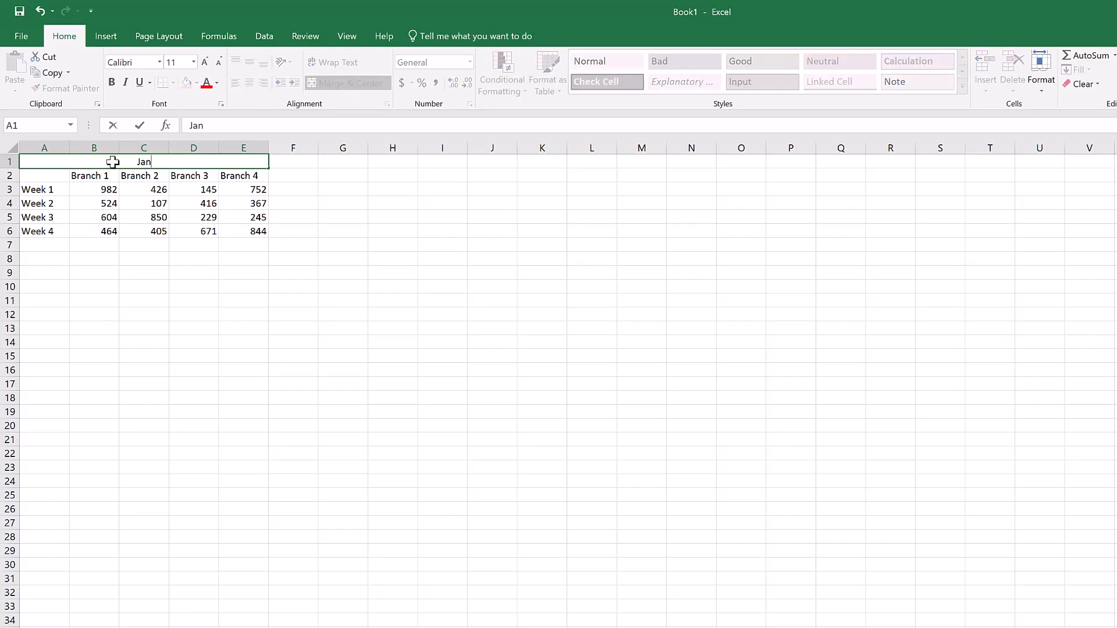
pyautogui.write('uary Expenses')
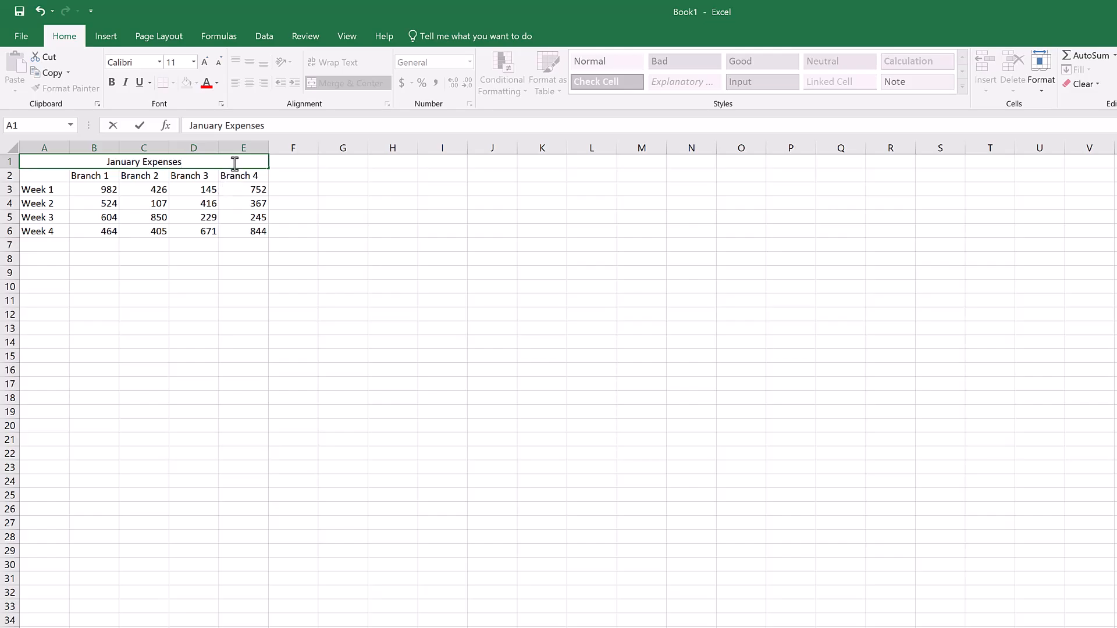
# Copy the whole January table, including its title, and paste it starting at cell A8.
pyautogui.moveTo(254, 231); pyautogui.dragTo(56, 159)
pyautogui.hotkey('ctrl', 'c')
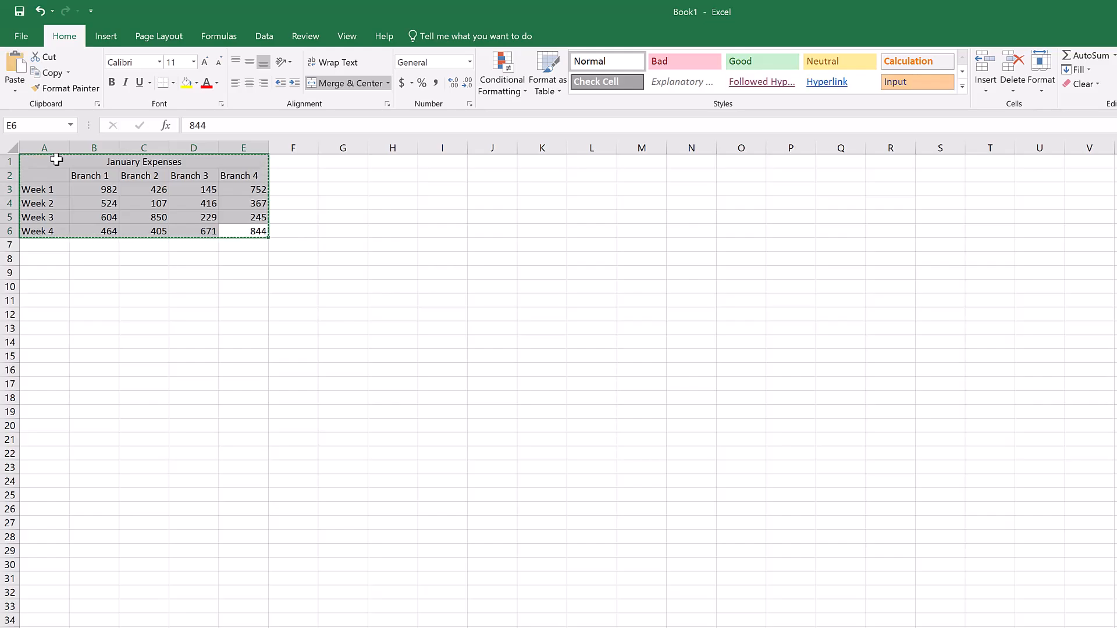
pyautogui.click(41, 258)
pyautogui.hotkey('ctrl', 'v')
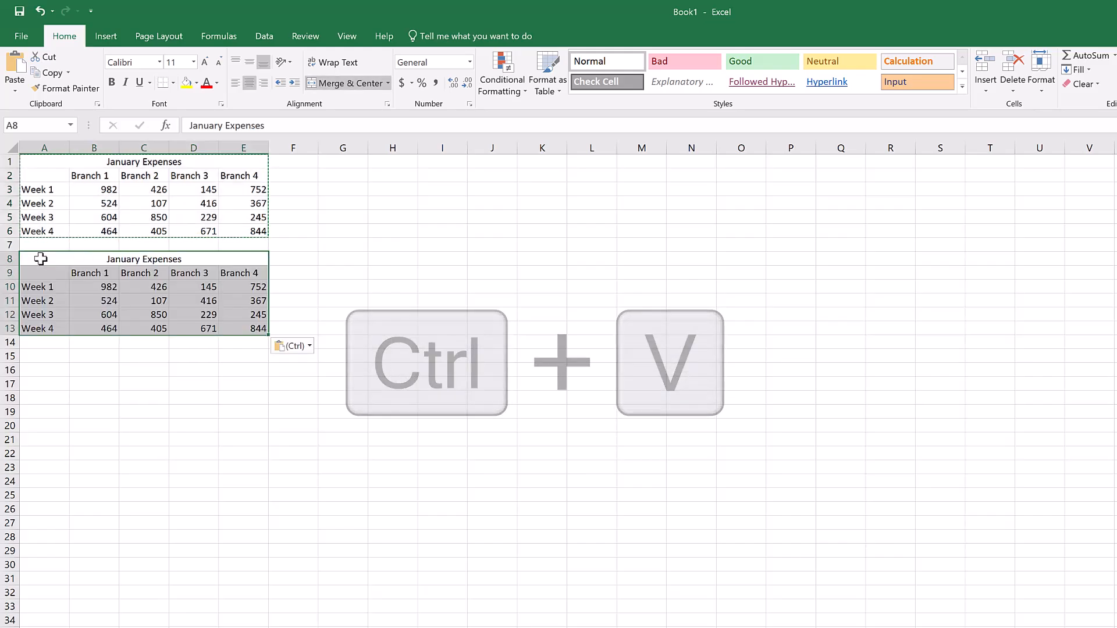
# Change the copied table's title in row 8 to "February Expenses".
pyautogui.doubleClick(133, 261)
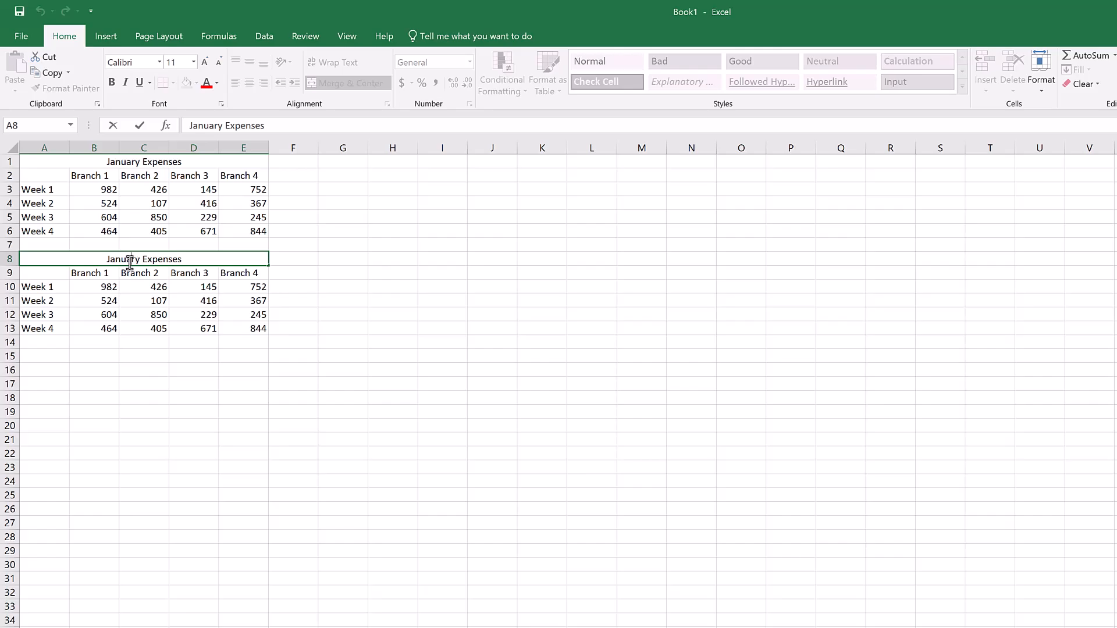
pyautogui.doubleClick(129, 261)
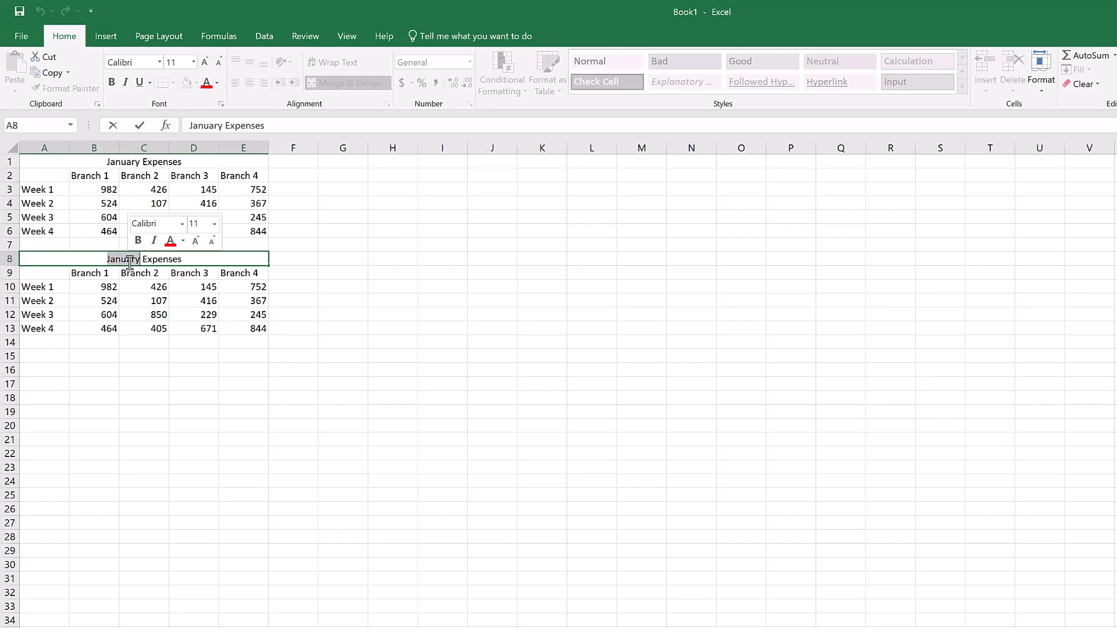
pyautogui.write('February')
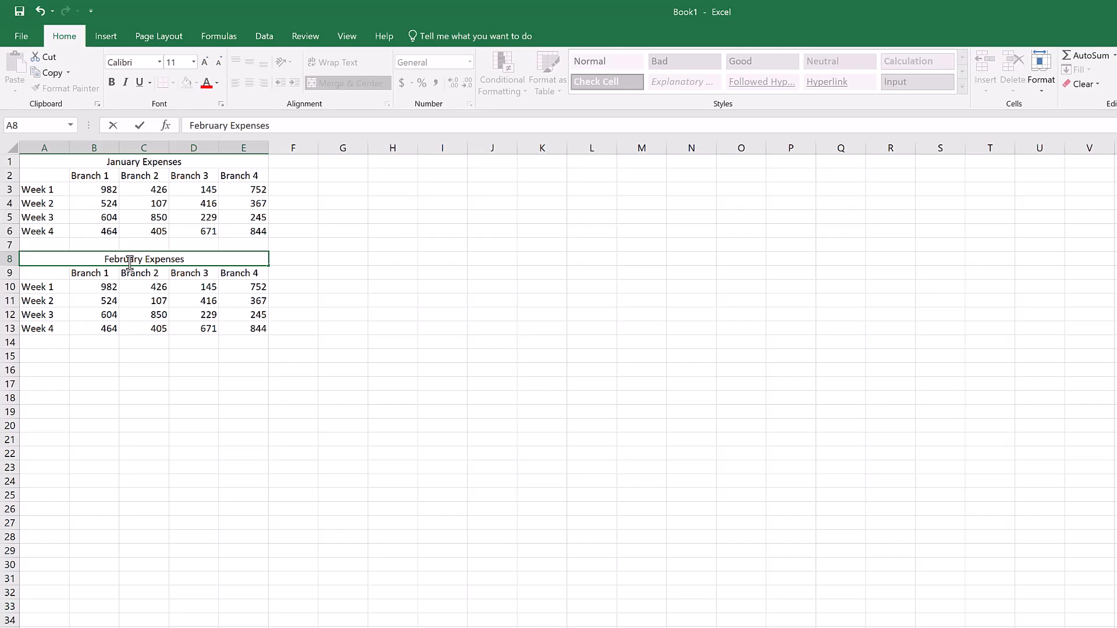
pyautogui.click(326, 283)
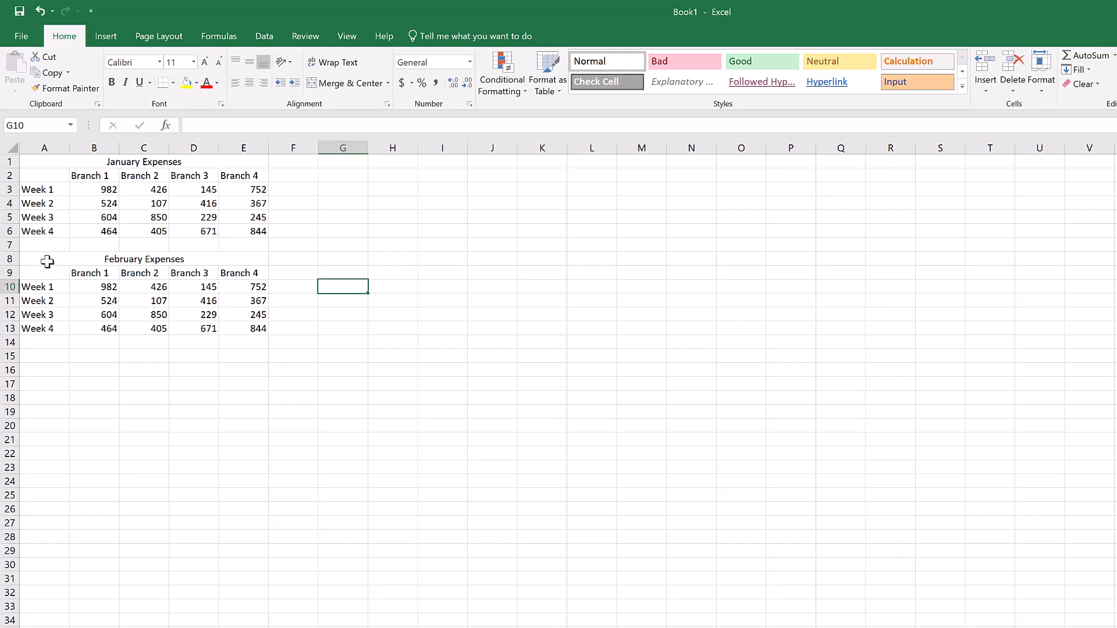
# Move the whole February Expenses table, including its title, beside the January table so that it starts at cell G1.
pyautogui.moveTo(47, 262); pyautogui.dragTo(52, 329)
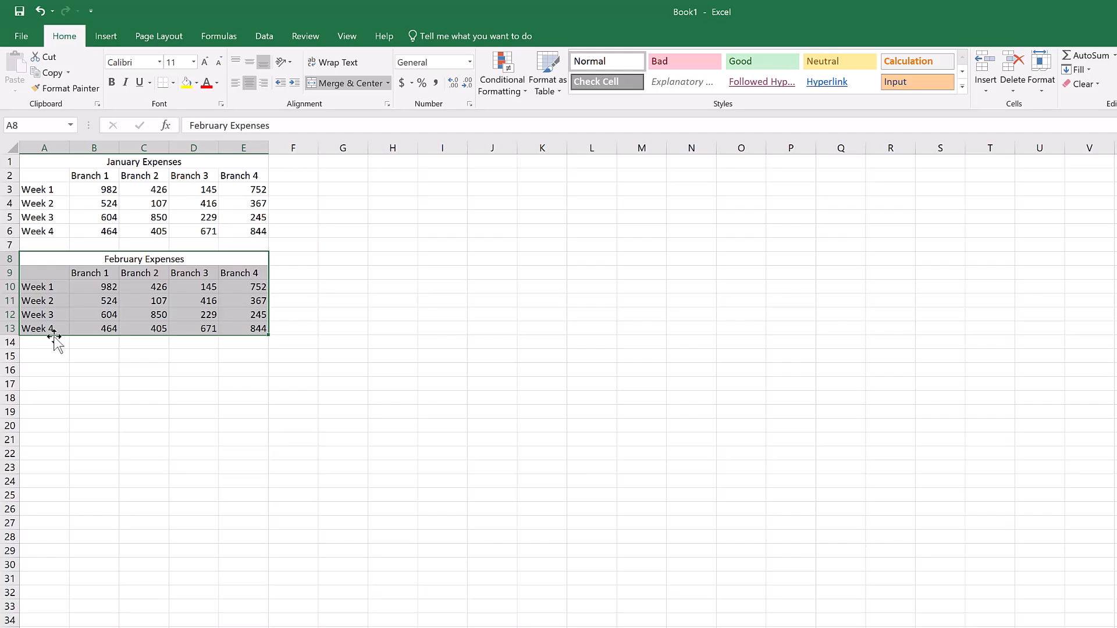
pyautogui.moveTo(54, 337); pyautogui.dragTo(361, 219)
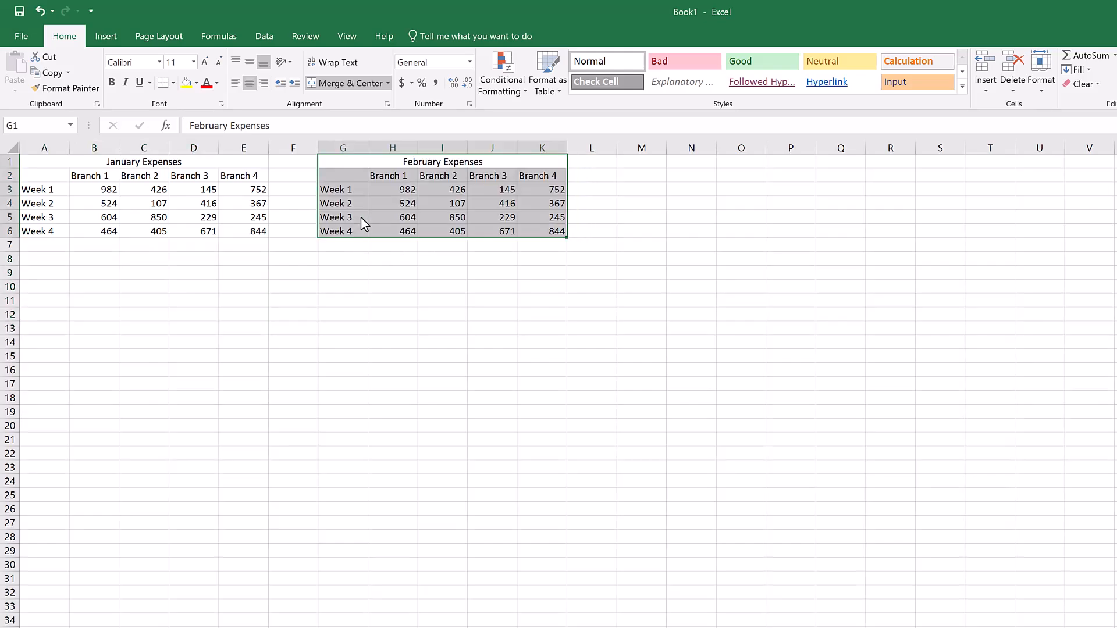
pyautogui.click(628, 203)
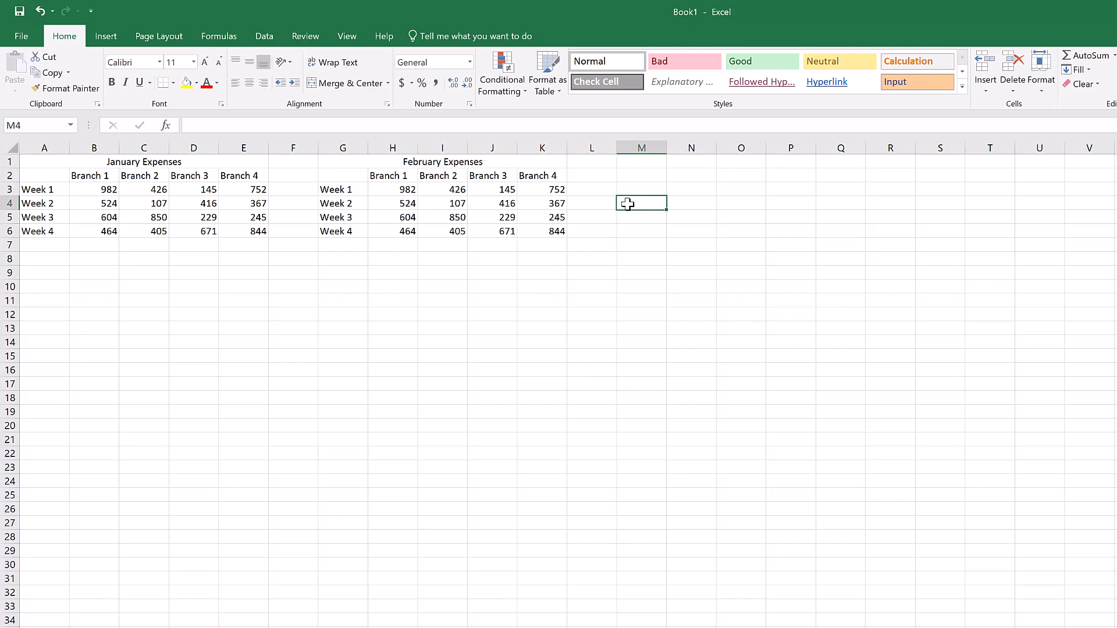
# Delete the sheet column containing Branch 4 of the February table.
pyautogui.click(539, 177)
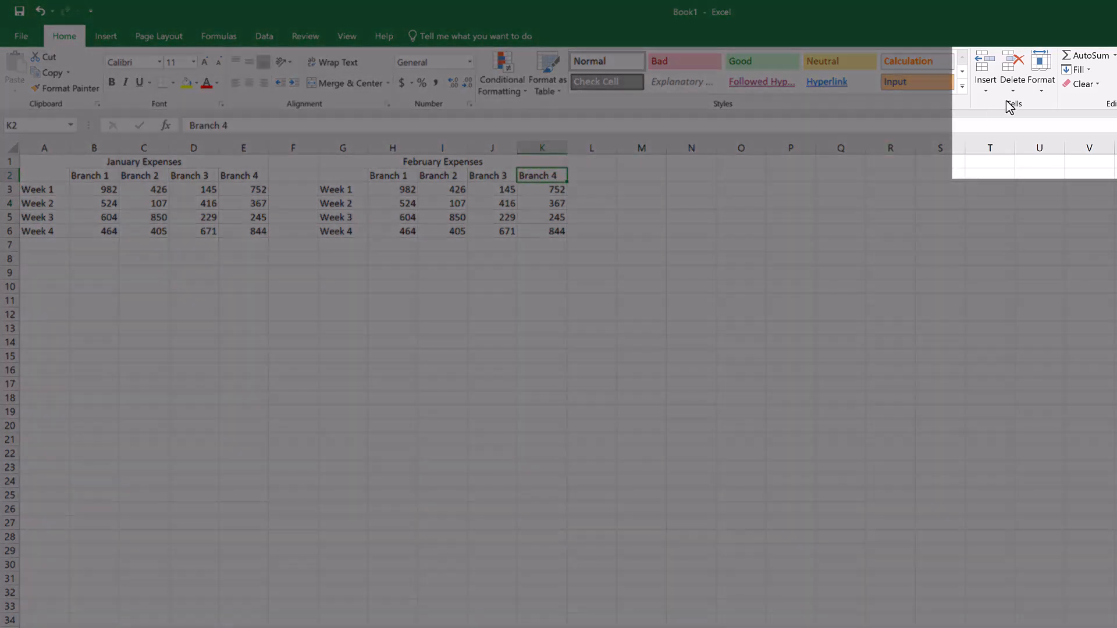
pyautogui.click(1013, 90)
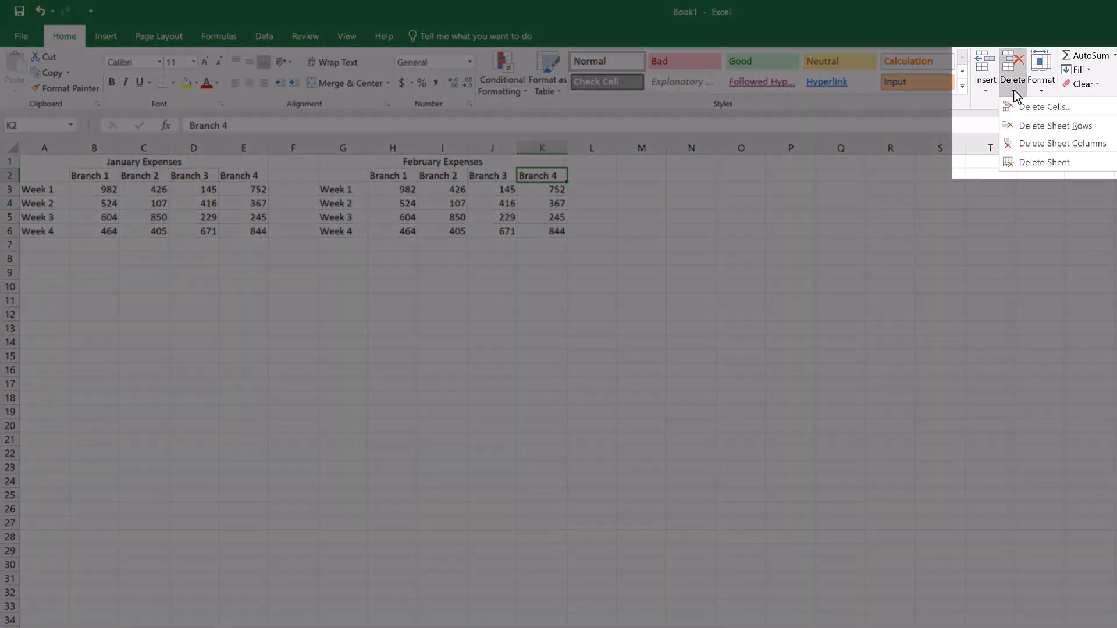
pyautogui.click(1040, 143)
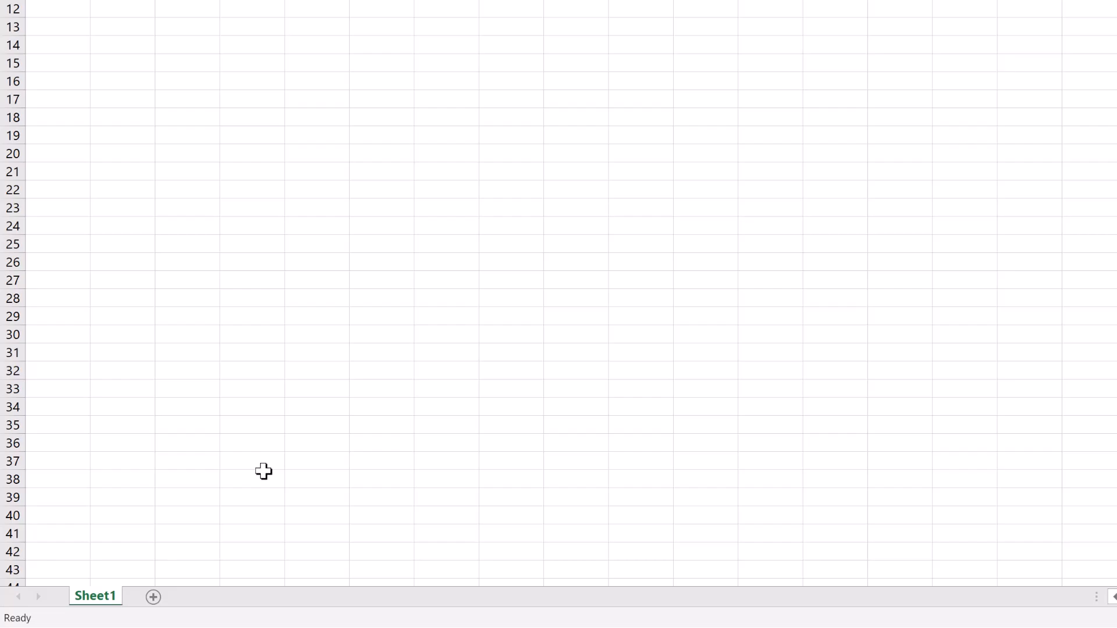
# Add two new worksheets and rename the three sheets 1, 2 and 3 in order.
pyautogui.click(153, 597)
pyautogui.click(208, 598)
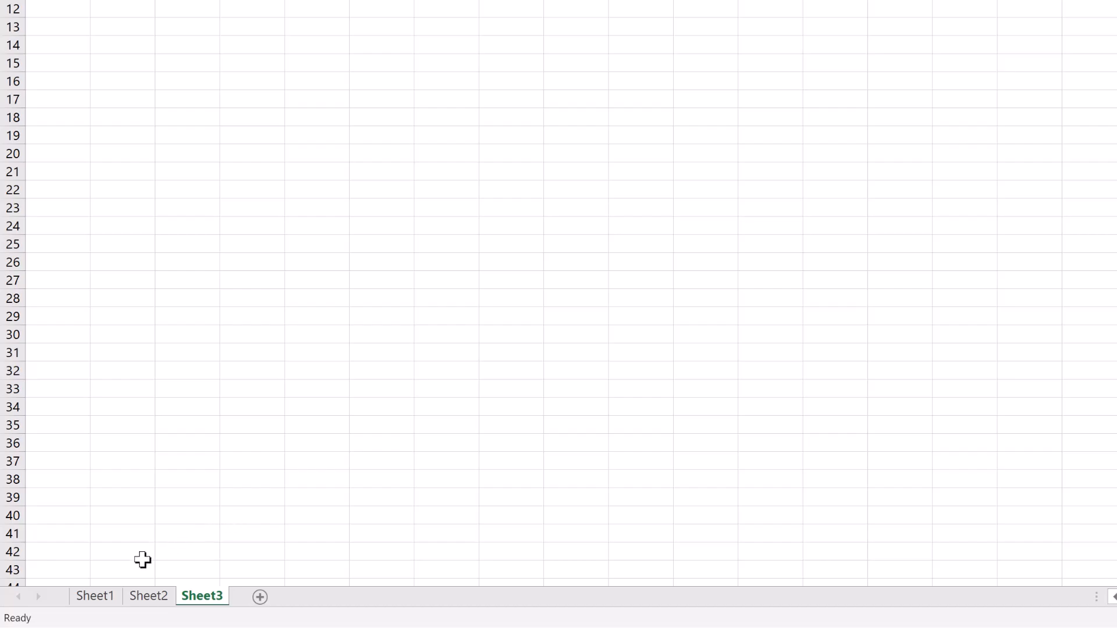
pyautogui.doubleClick(96, 599)
pyautogui.write('1')
pyautogui.click(134, 599)
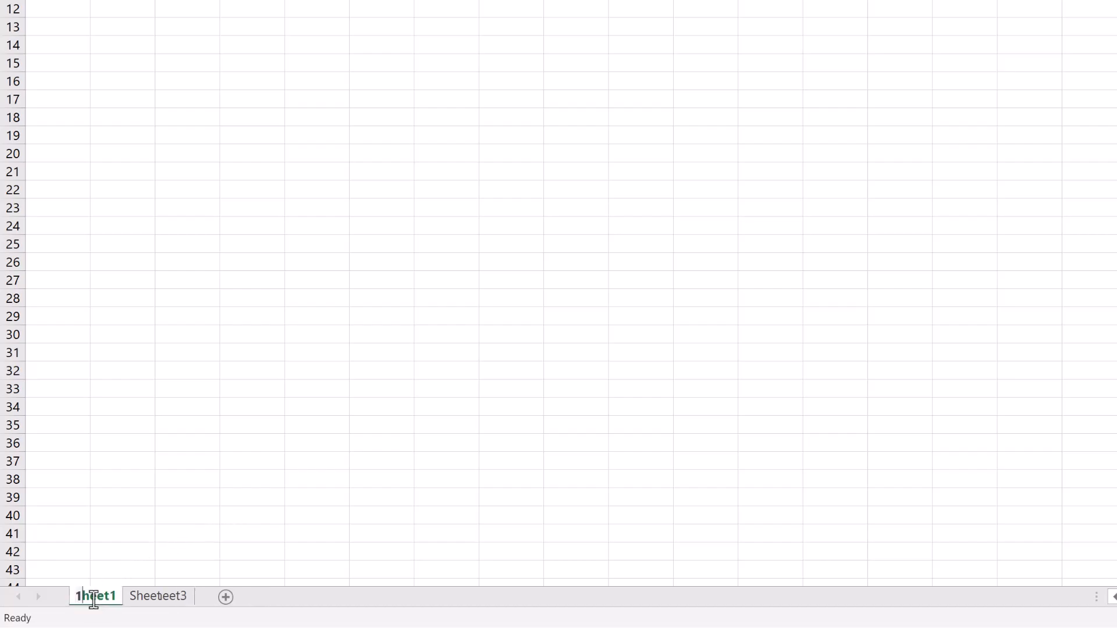
pyautogui.doubleClick(115, 594)
pyautogui.write('2')
pyautogui.click(132, 601)
pyautogui.doubleClick(132, 601)
pyautogui.write('3')
pyautogui.press('Return')
pyautogui.click(176, 541)
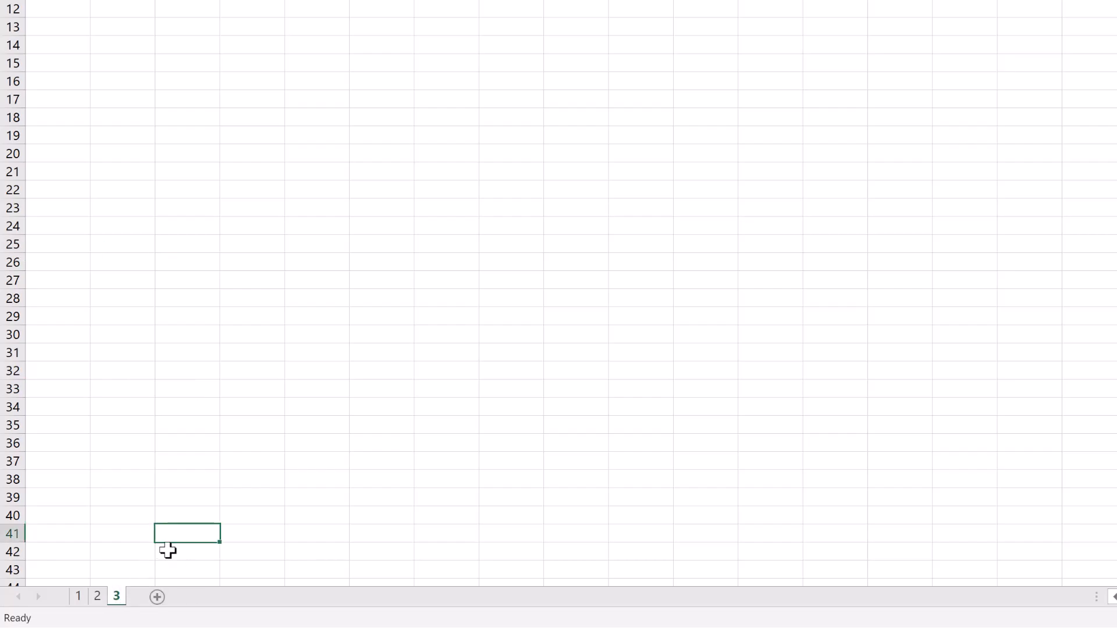
# Move sheet 3 between sheets 1 and 2, and delete it from the workbook.
pyautogui.moveTo(116, 604); pyautogui.dragTo(102, 605)
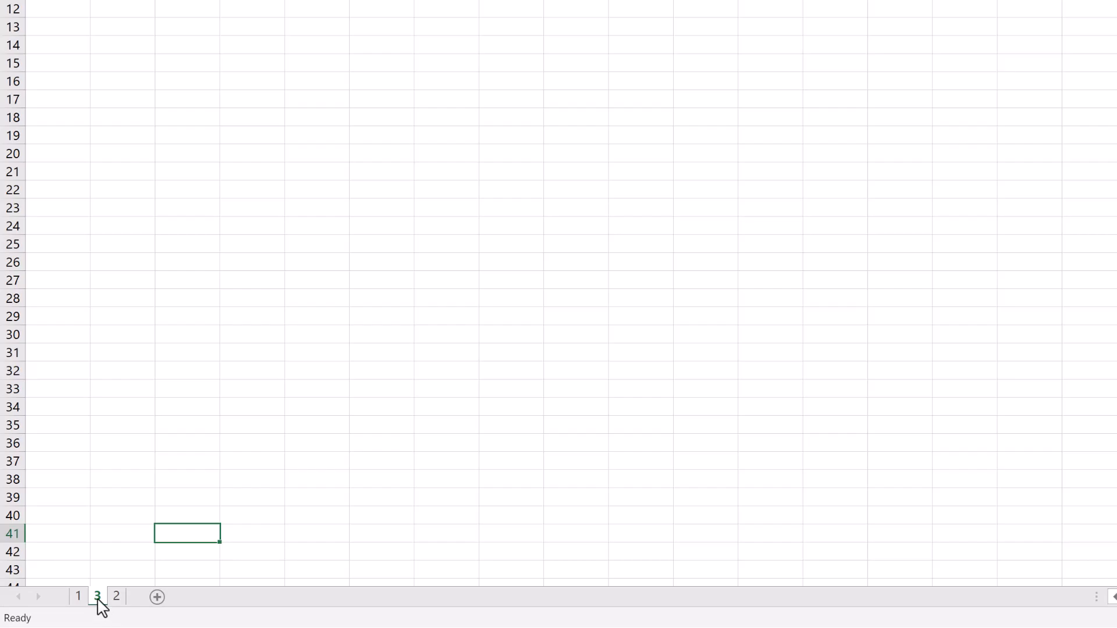
pyautogui.rightClick(100, 604)
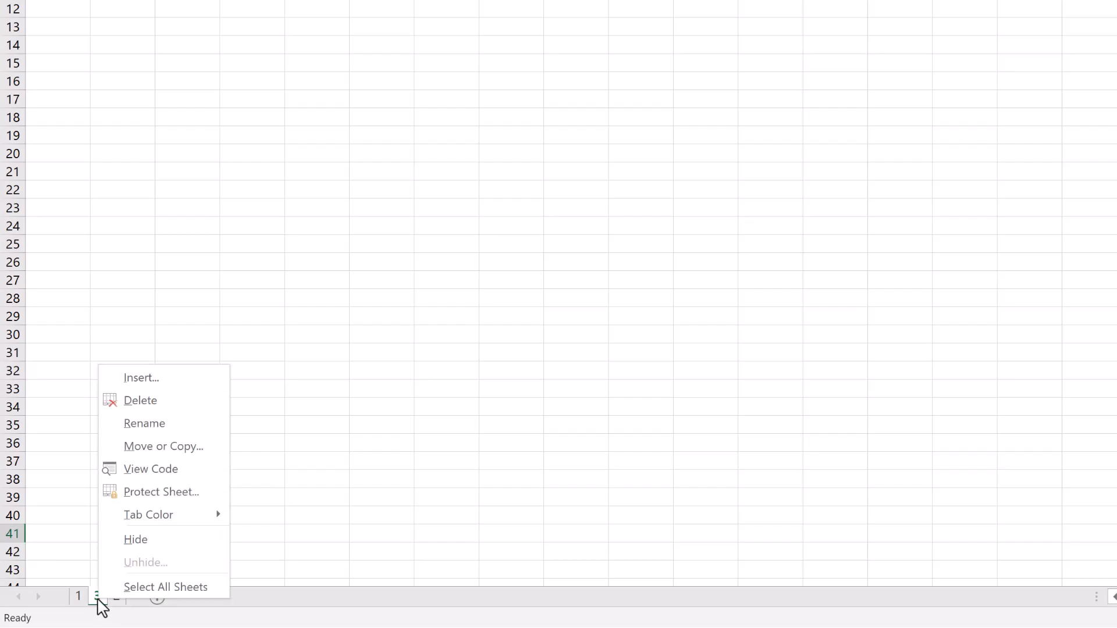
pyautogui.click(141, 401)
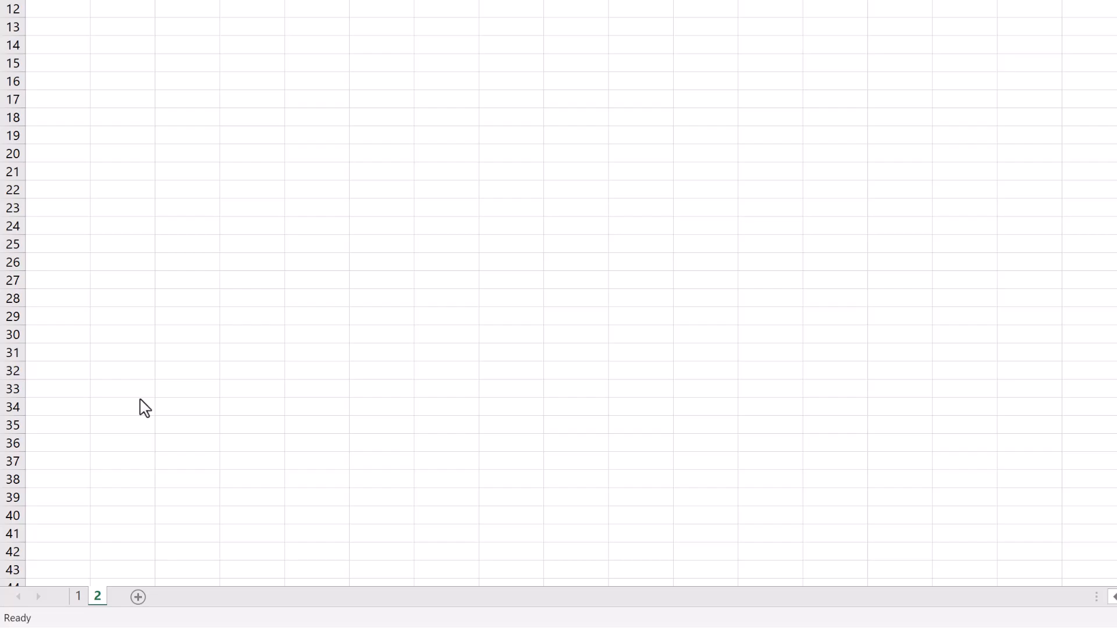
# Transfer sheet 1 to a new workbook with the Move or Copy command.
pyautogui.rightClick(78, 599)
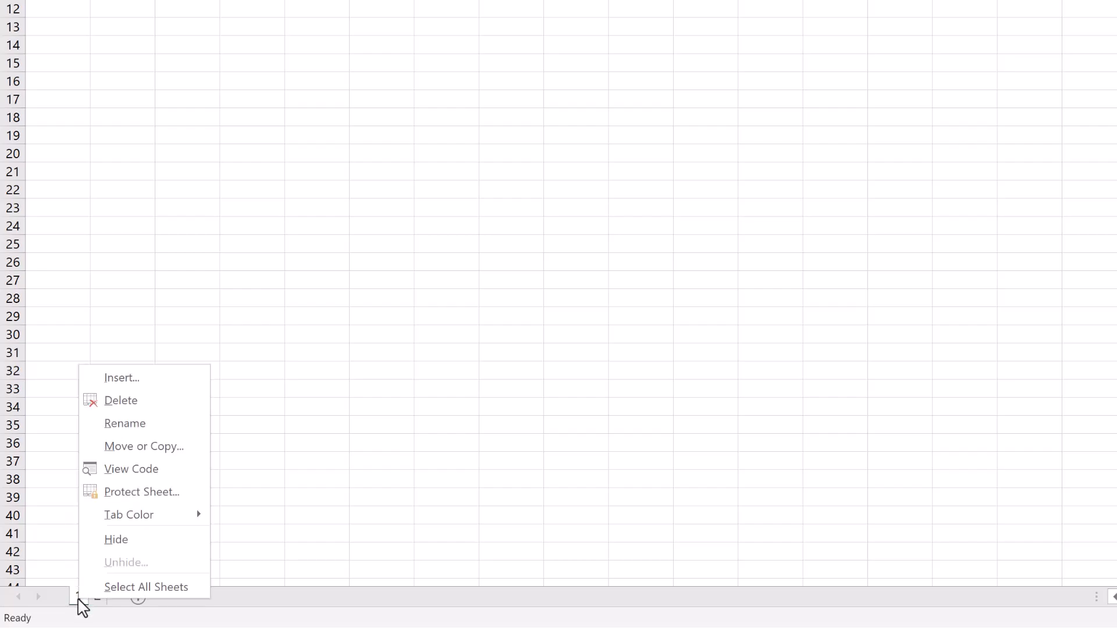
pyautogui.click(127, 447)
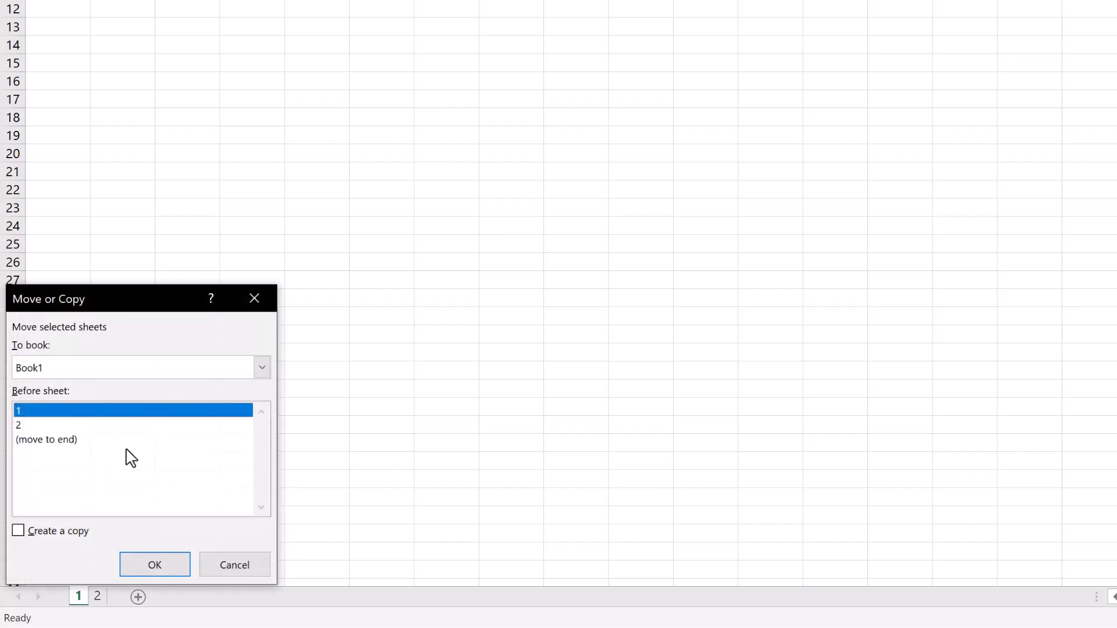
pyautogui.click(207, 369)
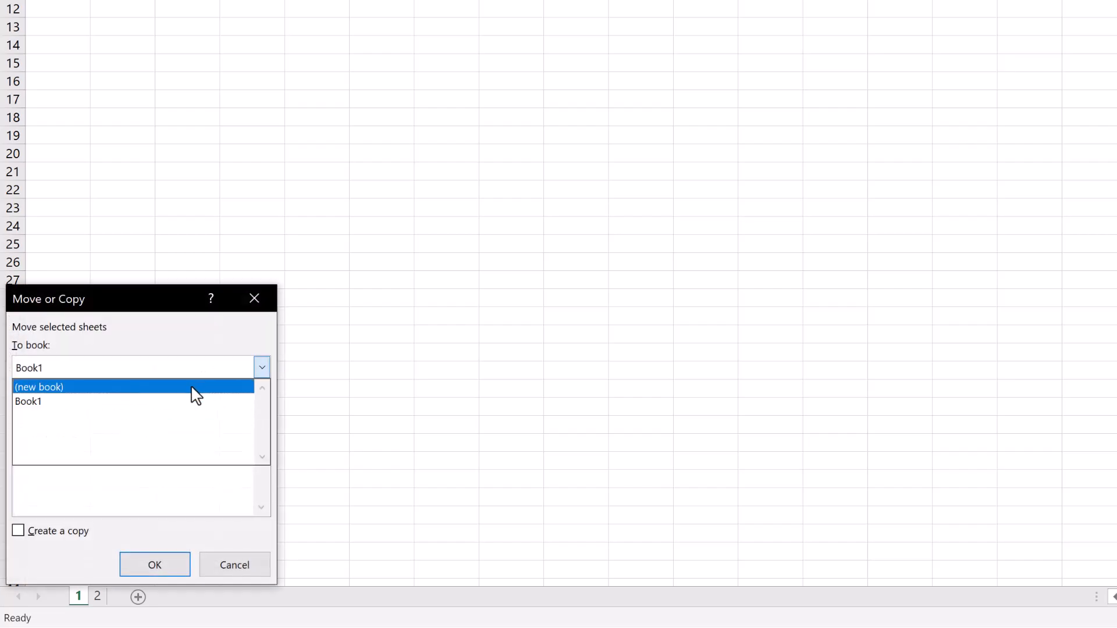
pyautogui.click(196, 387)
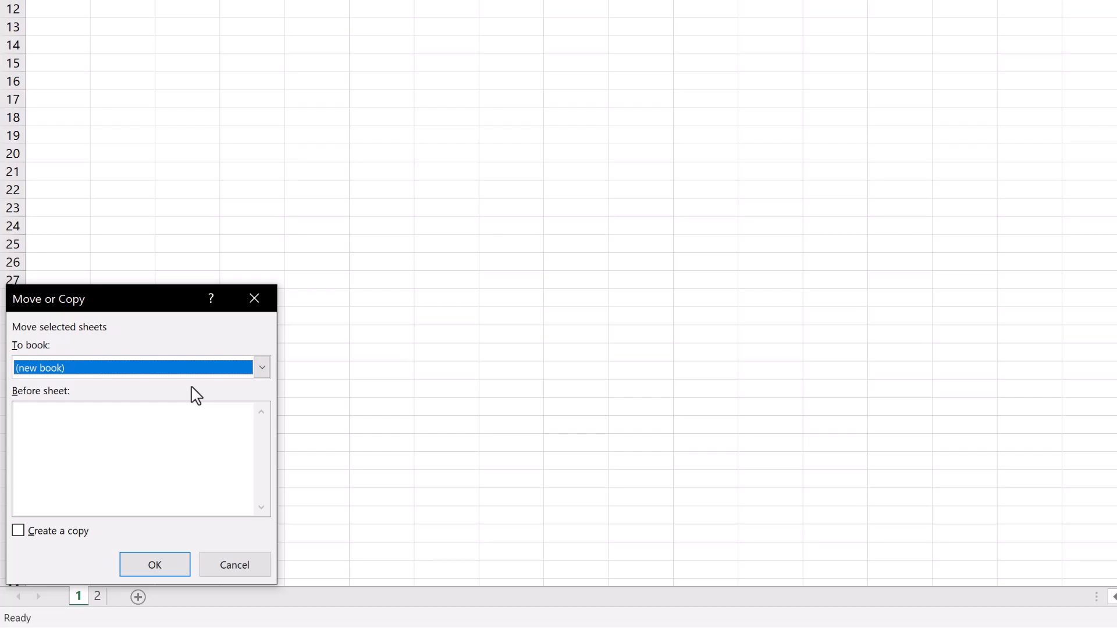
pyautogui.click(87, 536)
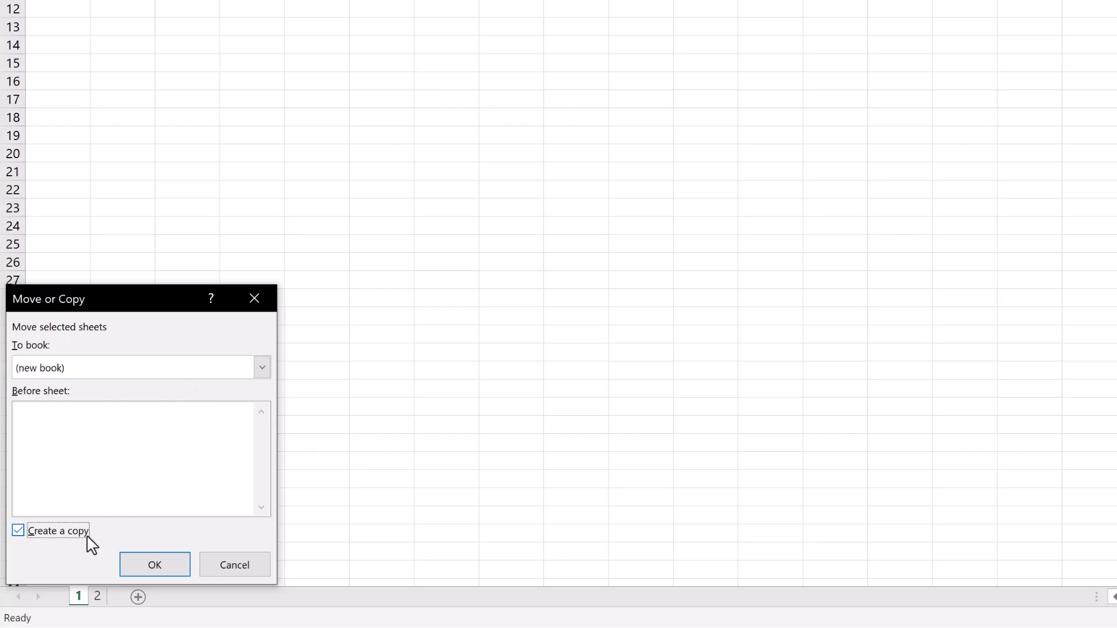
pyautogui.click(75, 534)
pyautogui.click(143, 560)
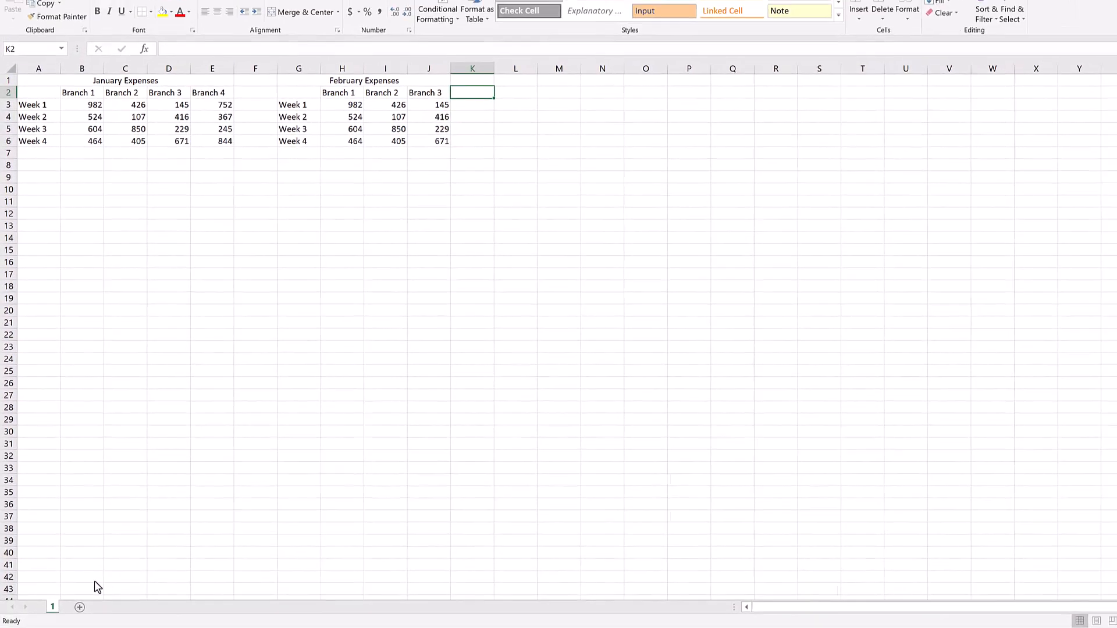